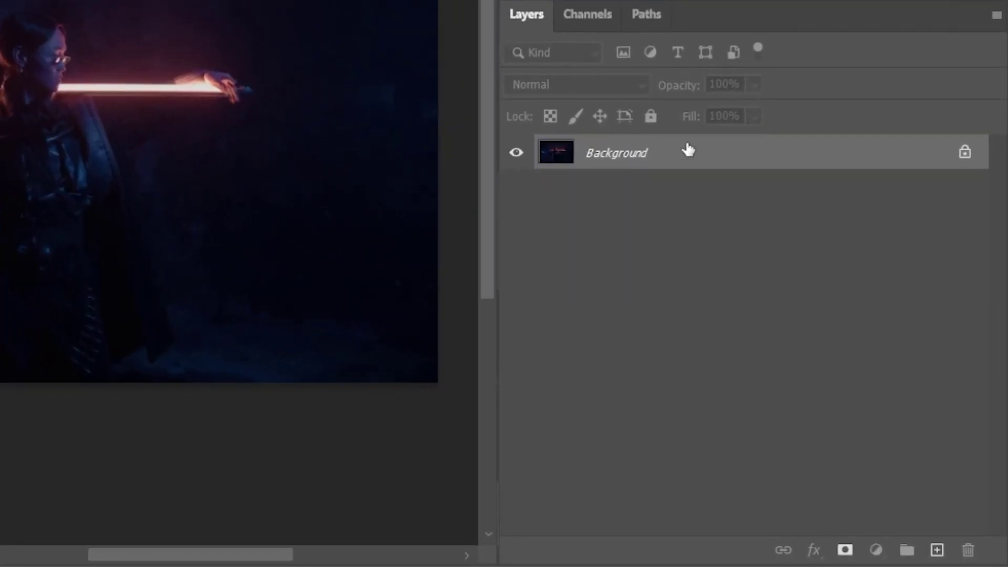
Step: Duplicate the Background layer and rename the duplicate Blur
{"action": "key", "text": "ctrl+j"}
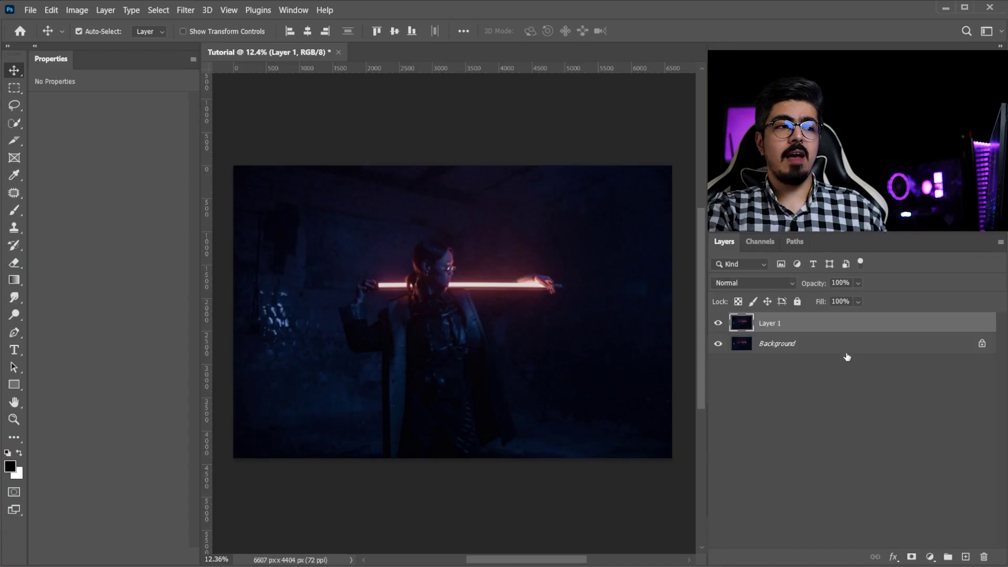
{"action": "key", "text": "ctrl+z"}
{"action": "left_click_drag", "start_coordinate": [893, 328], "coordinate": [966, 556]}
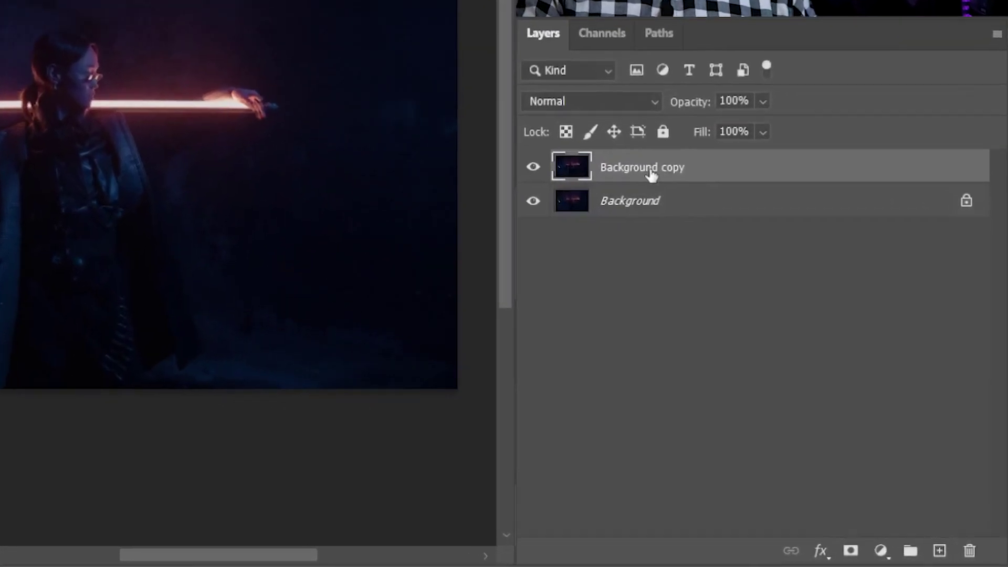
{"action": "double_click", "coordinate": [651, 173]}
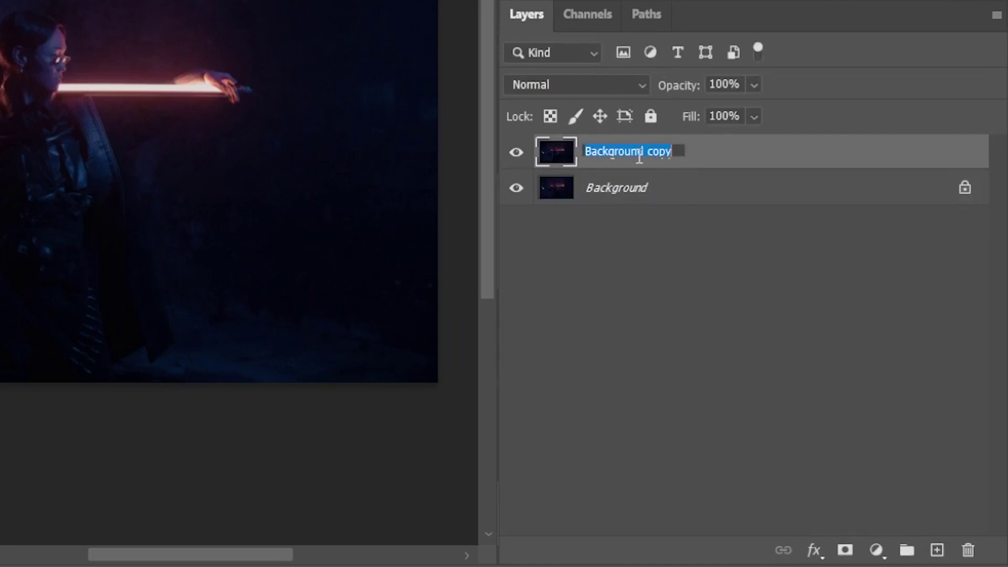
{"action": "type", "text": "Blur"}
{"action": "key", "text": "Return"}
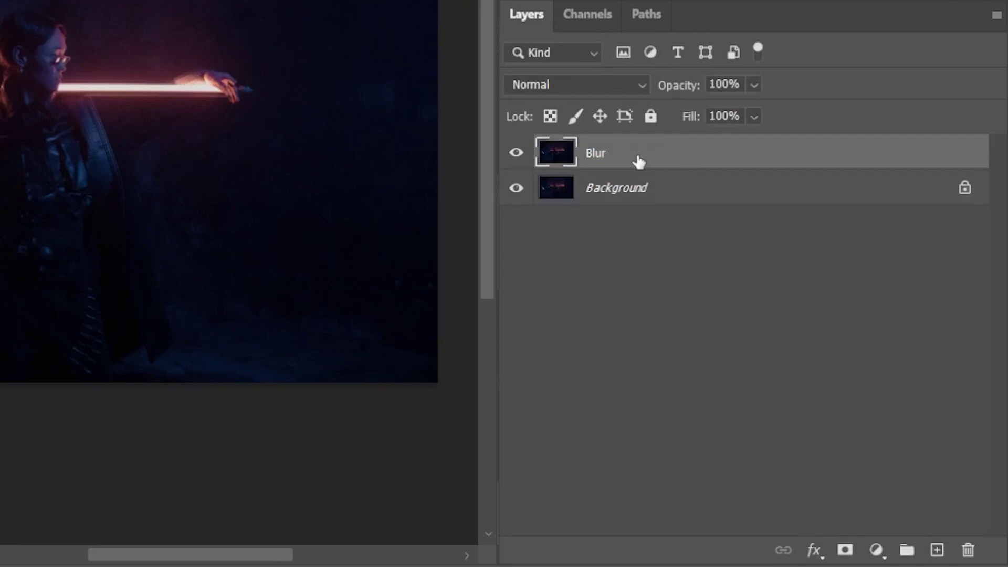
Step: Convert the Blur layer to a smart object and apply a Motion Blur with a 0° angle and 2000 pixels distance
{"action": "right_click", "coordinate": [640, 160]}
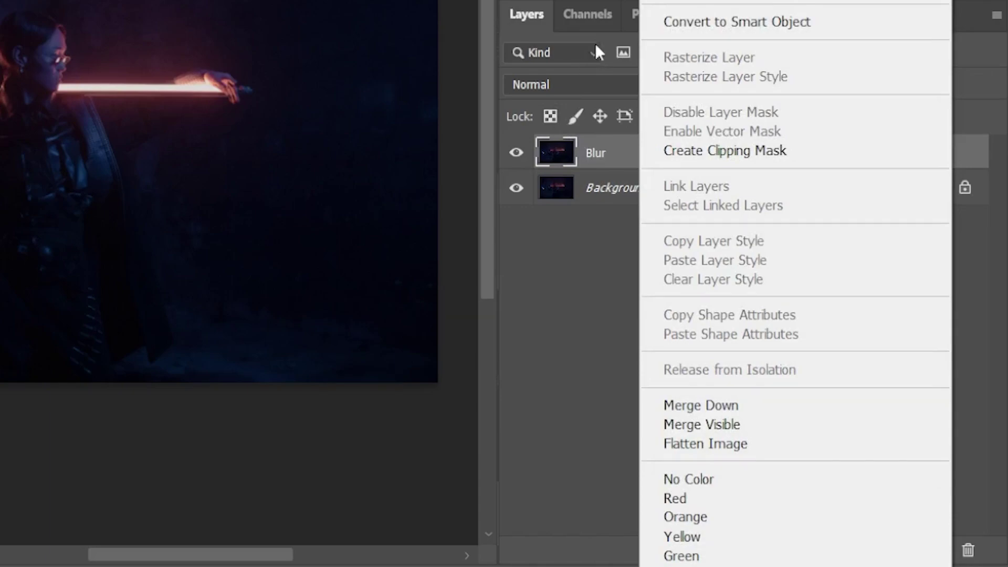
{"action": "left_click", "coordinate": [821, 17]}
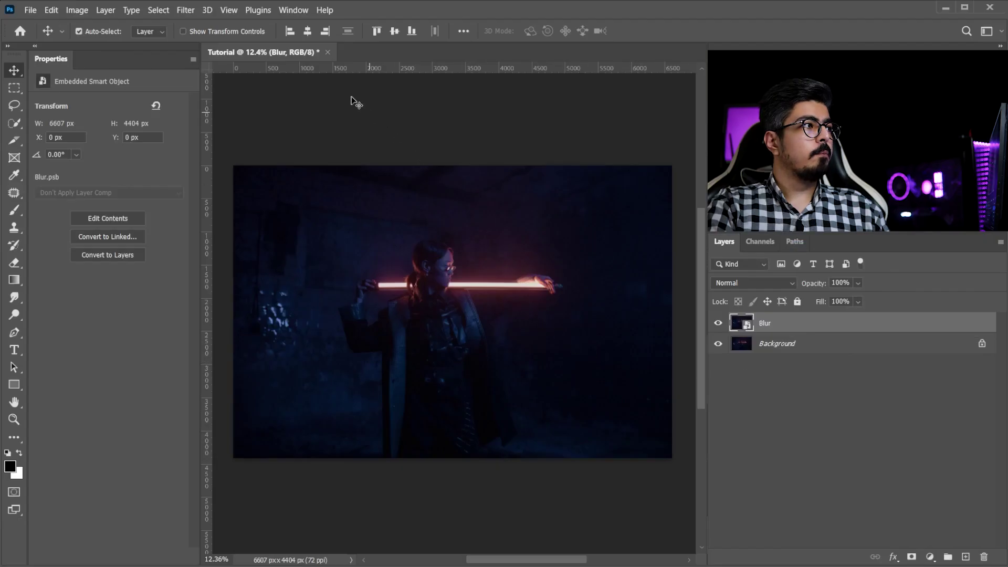
{"action": "left_click", "coordinate": [185, 10]}
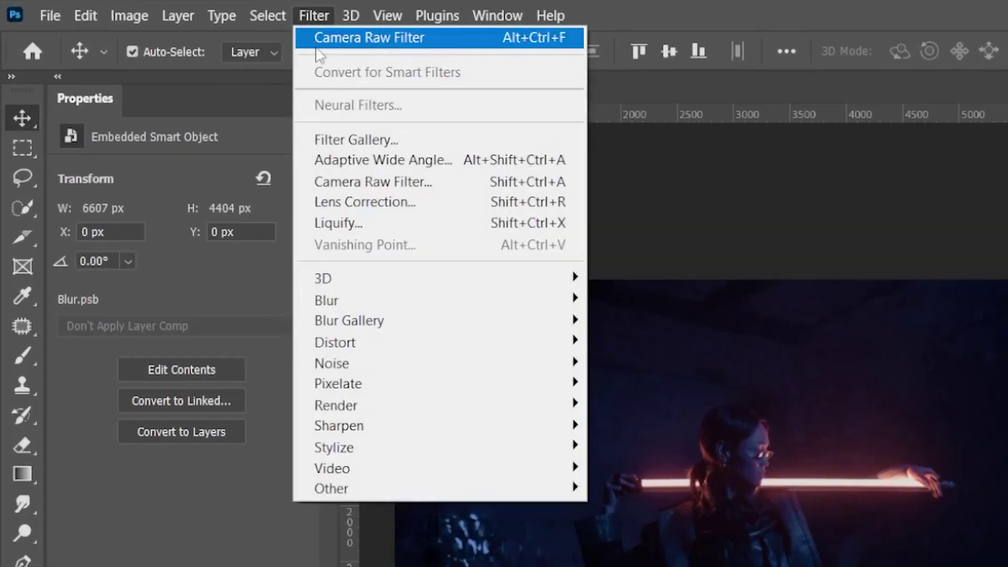
{"action": "mouse_move", "coordinate": [422, 309]}
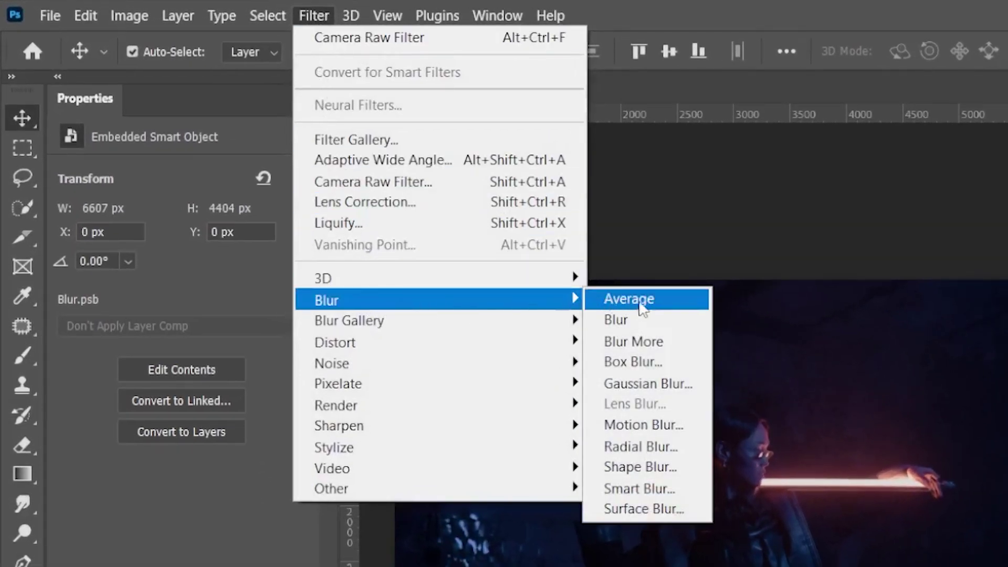
{"action": "left_click", "coordinate": [696, 433]}
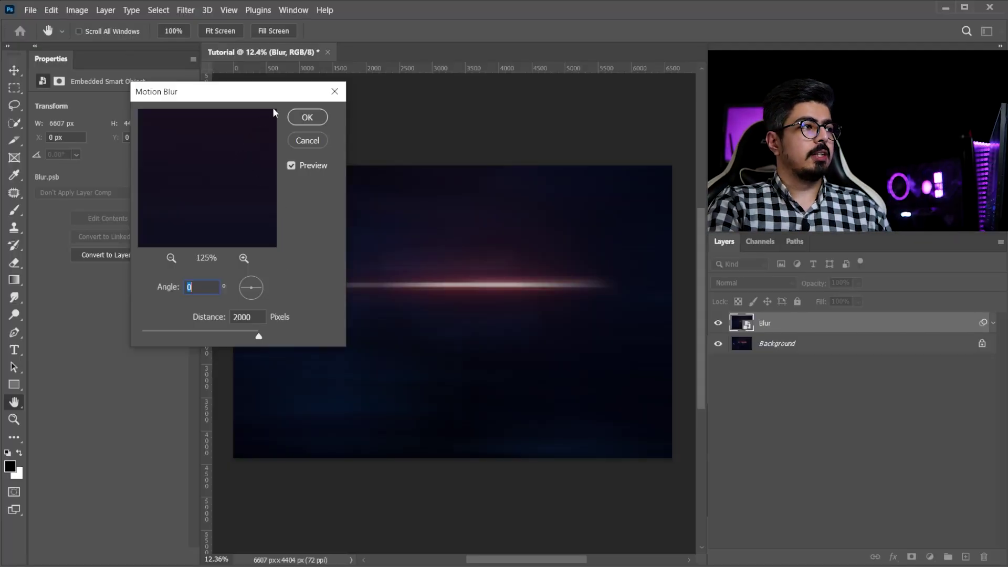
{"action": "left_click", "coordinate": [306, 117]}
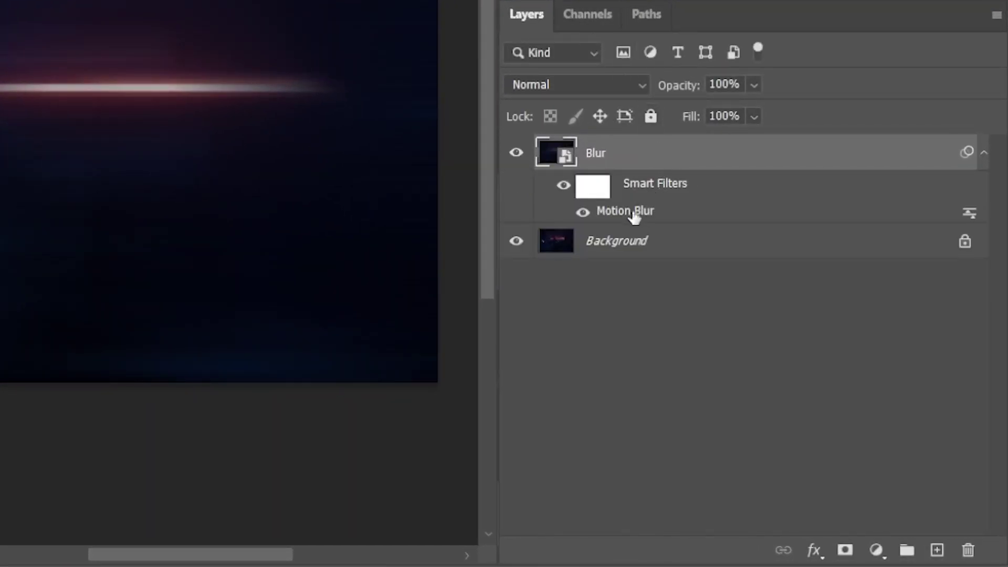
Step: Draw a horizontal black-to-white linear gradient on the Blur layer's filter mask, from near the image's left edge to about two thirds across
{"action": "left_click", "coordinate": [593, 190]}
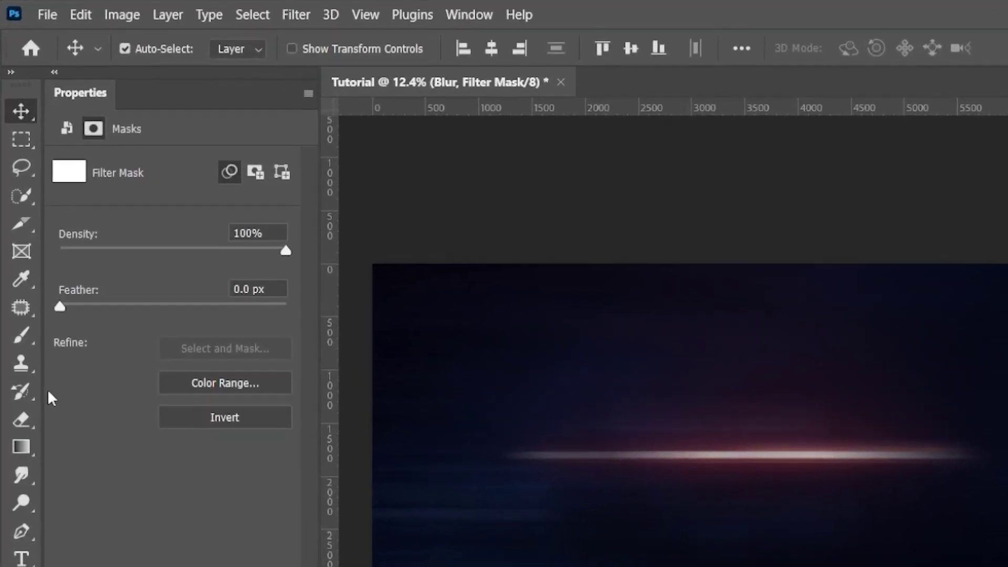
{"action": "left_click", "coordinate": [14, 280]}
{"action": "left_click", "coordinate": [151, 475]}
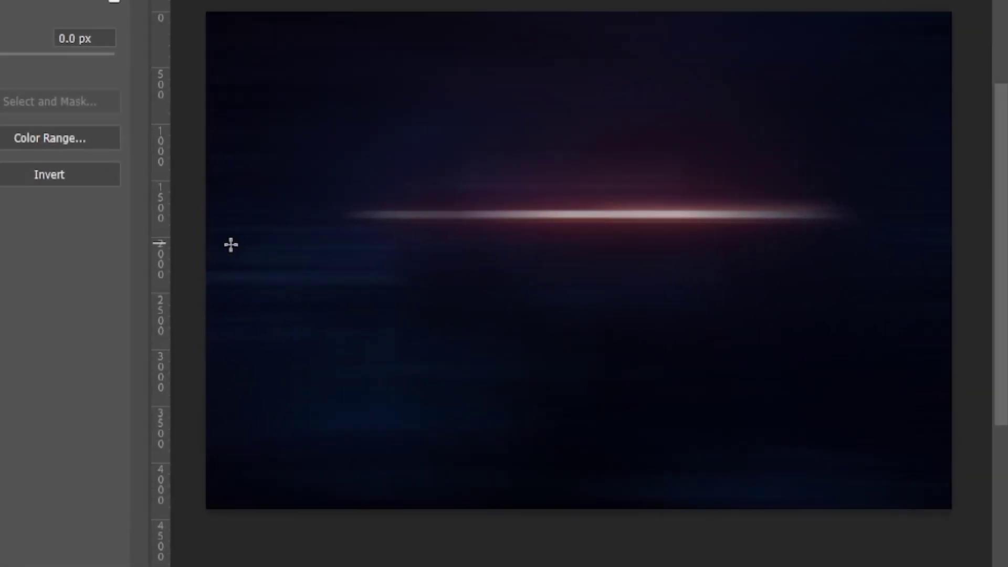
{"action": "left_click_drag", "start_coordinate": [231, 245], "coordinate": [697, 230]}
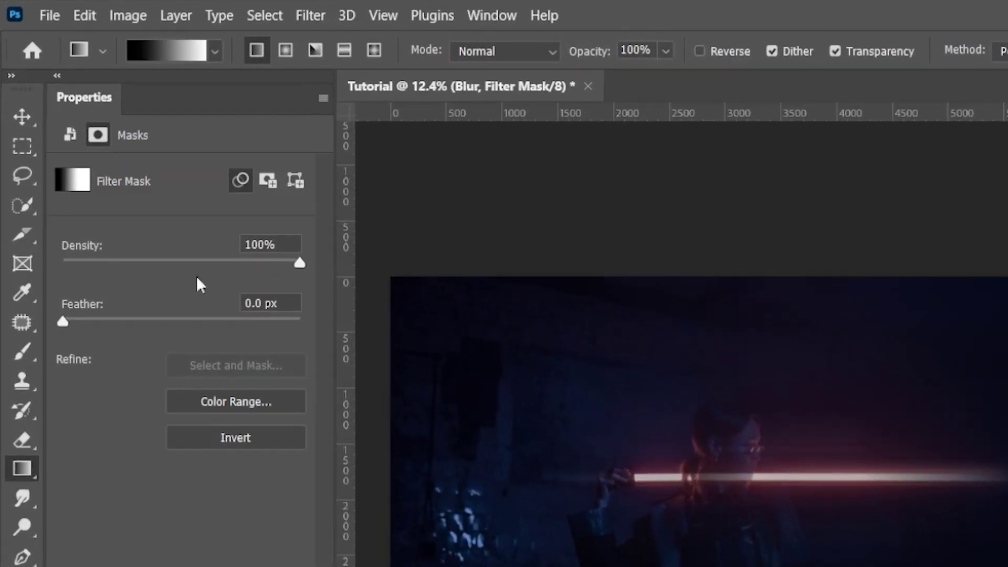
Step: Choose the Foreground to Background preset from the Basics group in the Gradient Editor and accept it
{"action": "left_click_drag", "start_coordinate": [22, 468], "coordinate": [128, 473]}
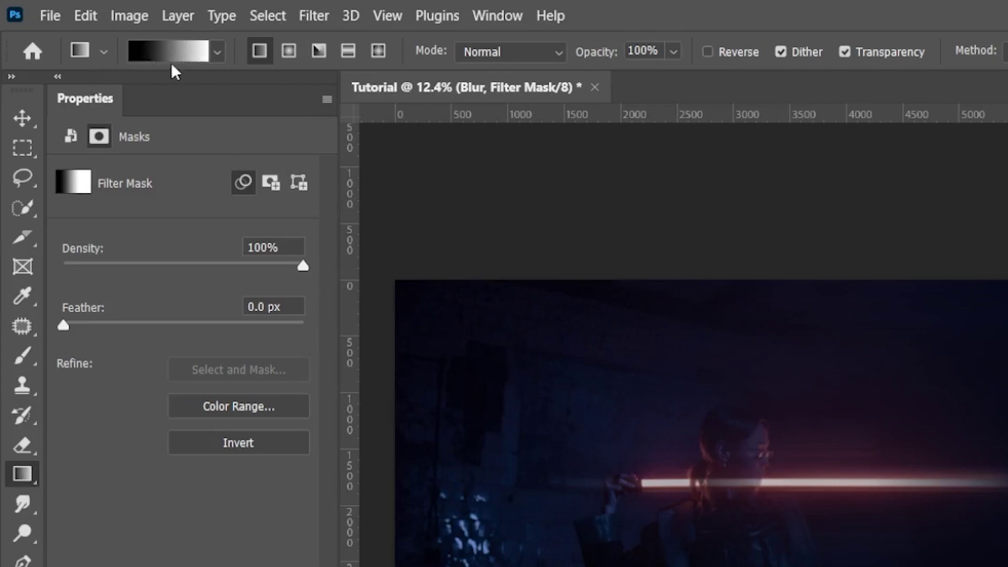
{"action": "left_click", "coordinate": [184, 52]}
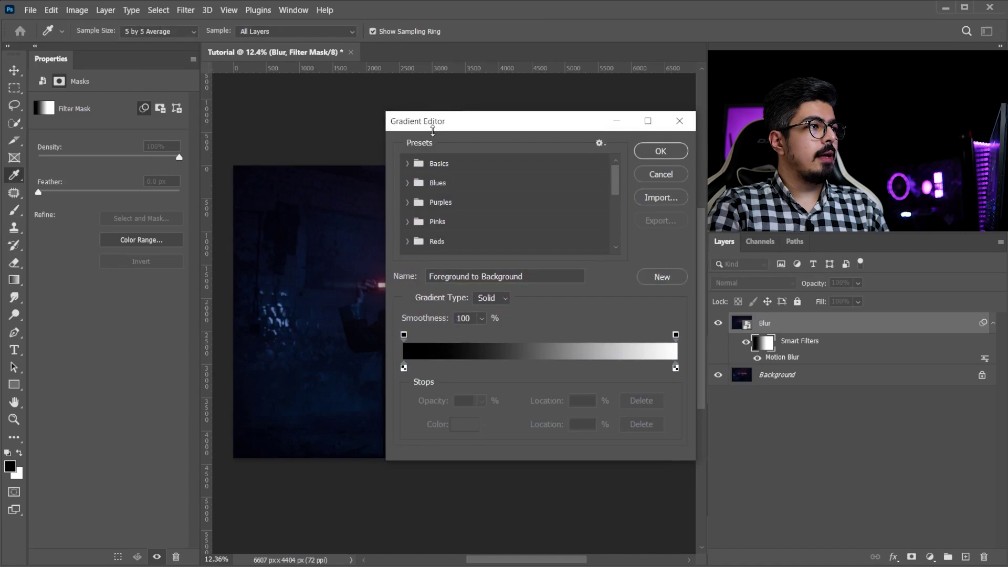
{"action": "left_click_drag", "start_coordinate": [460, 129], "coordinate": [212, 118]}
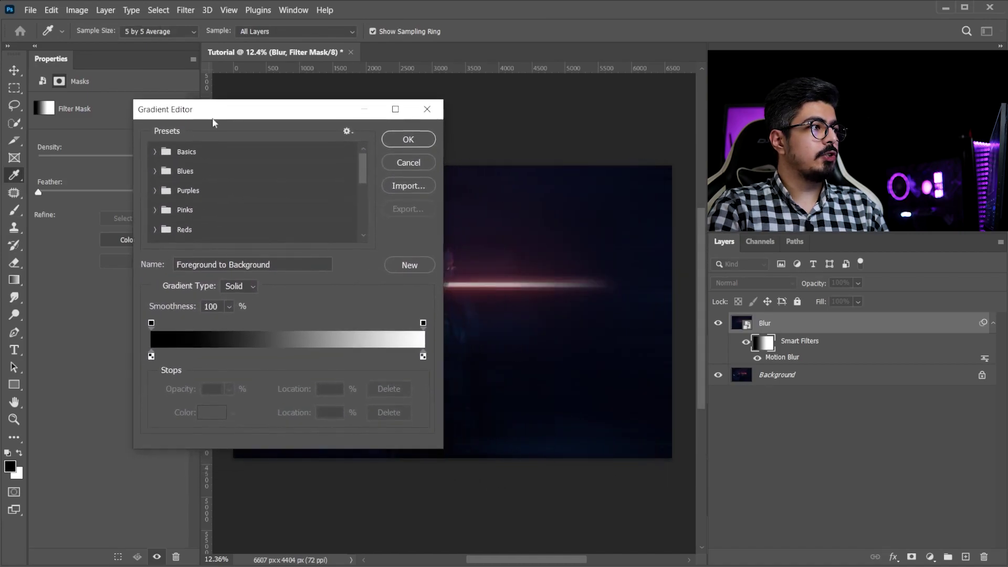
{"action": "left_click", "coordinate": [153, 153]}
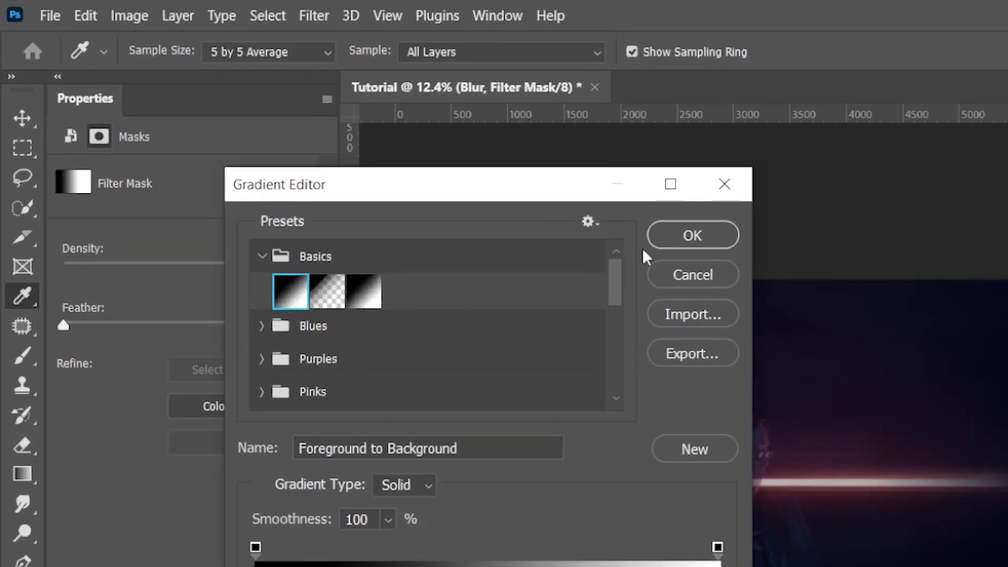
{"action": "left_click", "coordinate": [692, 235]}
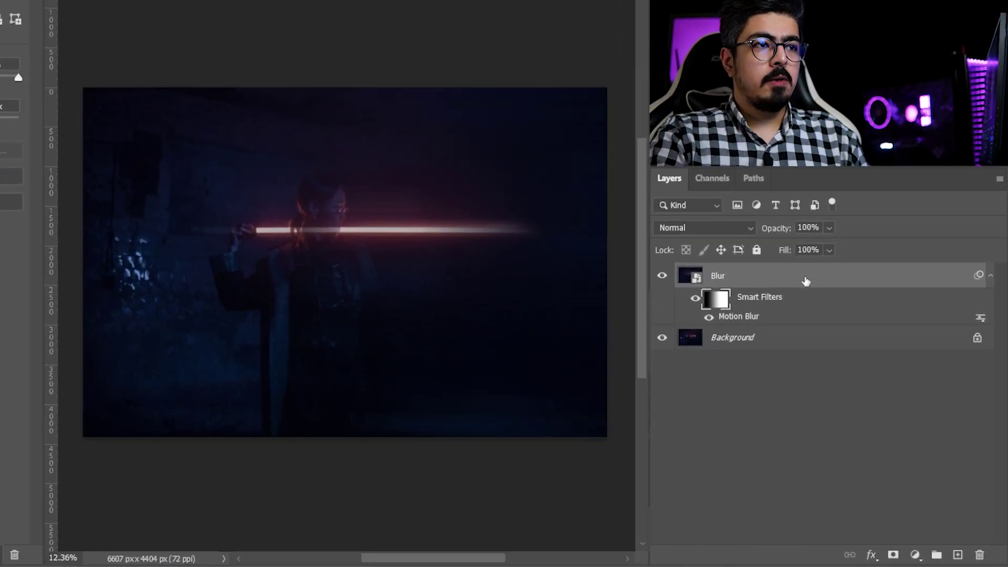
Step: Duplicate the Blur smart object layer five times, keeping its masked Motion Blur filter
{"action": "left_click", "coordinate": [852, 325]}
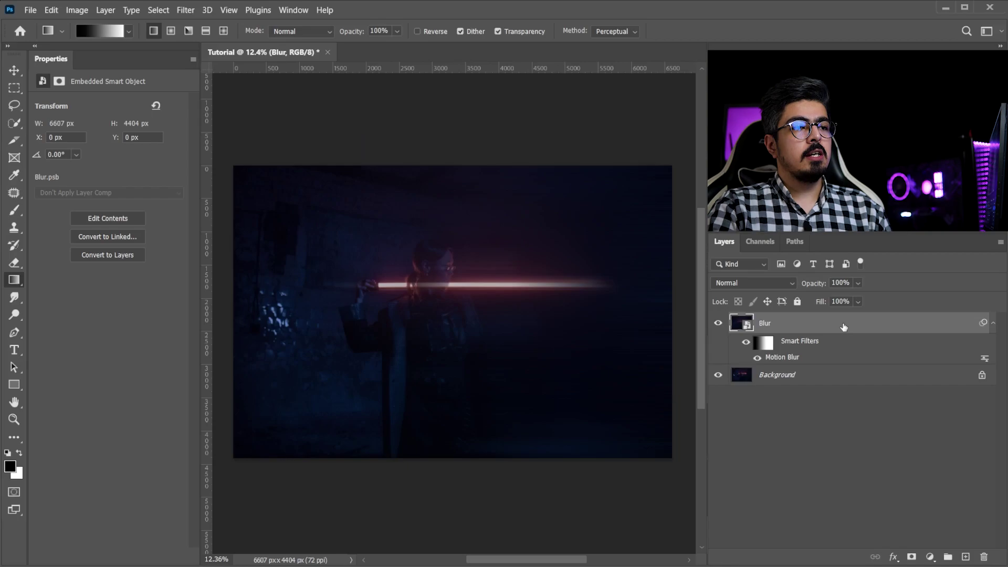
{"action": "key", "text": "ctrl+j"}
{"action": "key", "text": "ctrl+j"}
{"action": "key", "text": "ctrl+j"}
{"action": "key", "text": "ctrl+j"}
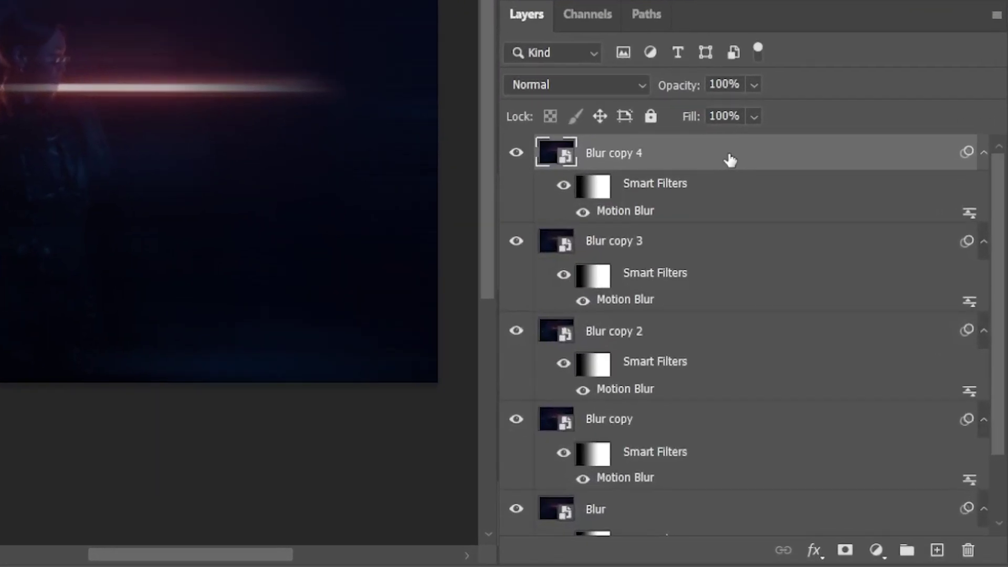
{"action": "key", "text": "ctrl+j"}
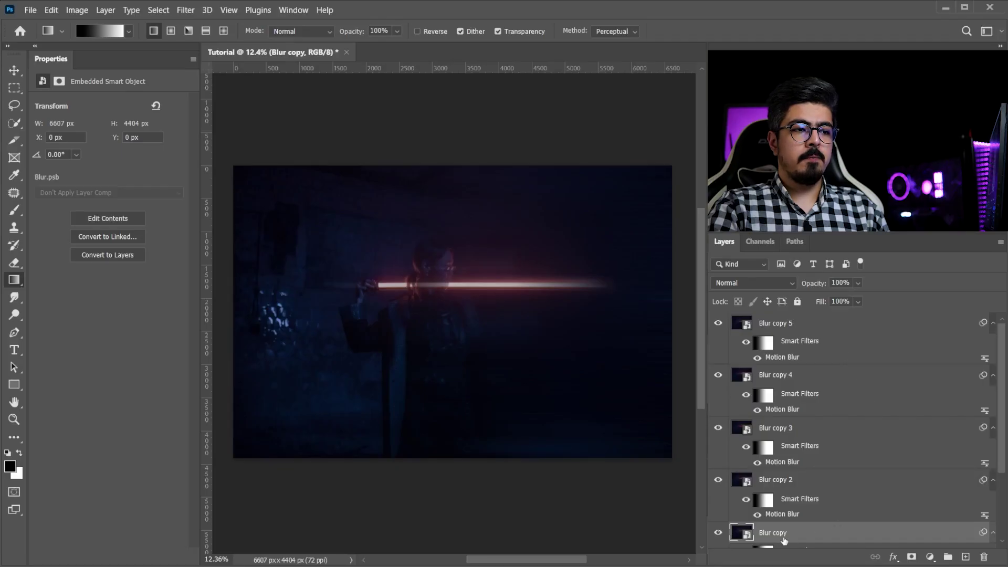
Step: Rename the two lowest Blur copies 1 and 2, from the bottom of the stack upwards
{"action": "left_click", "coordinate": [622, 509]}
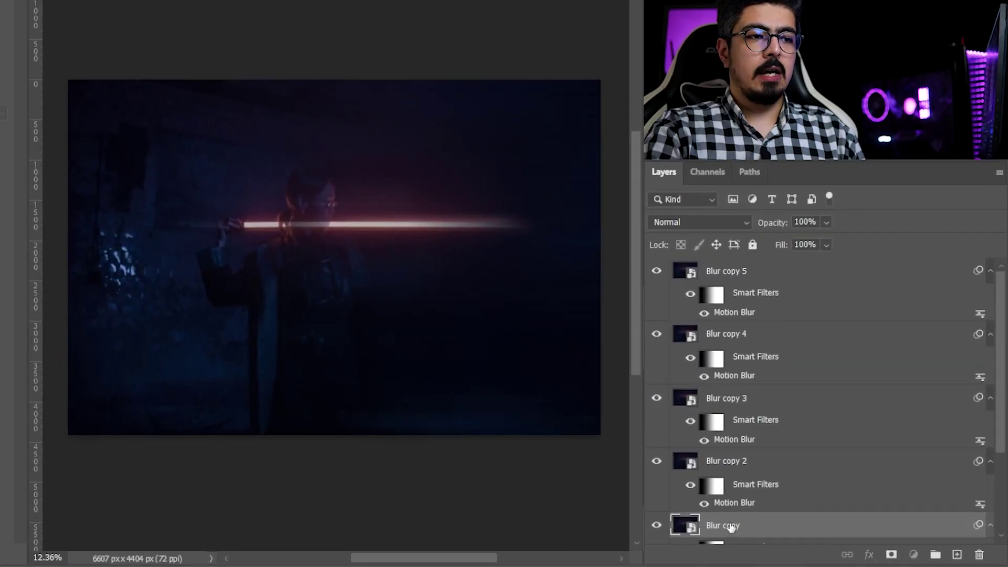
{"action": "double_click", "coordinate": [732, 526]}
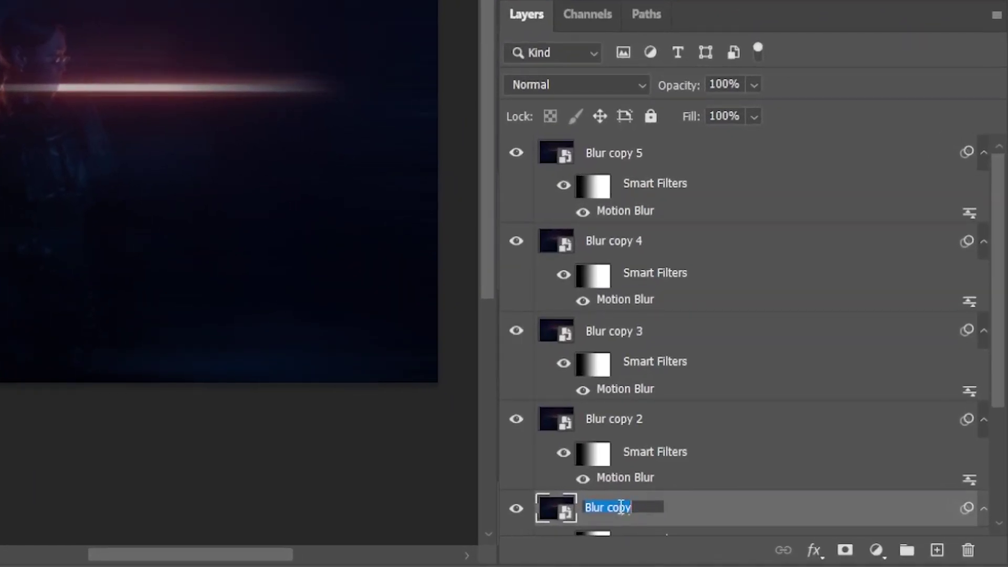
{"action": "type", "text": "1"}
{"action": "key", "text": "Return"}
{"action": "double_click", "coordinate": [623, 420]}
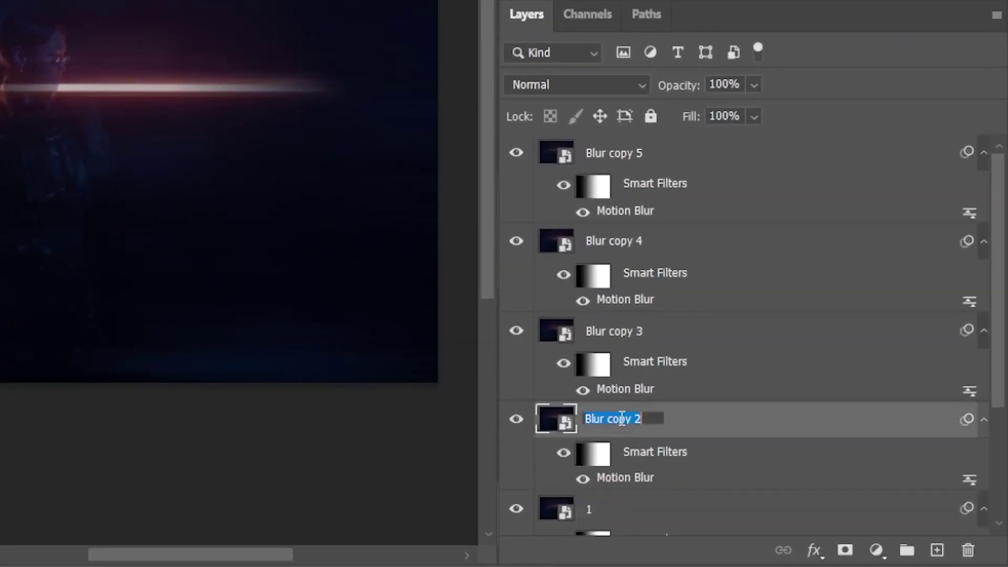
{"action": "type", "text": "2"}
{"action": "key", "text": "Return"}
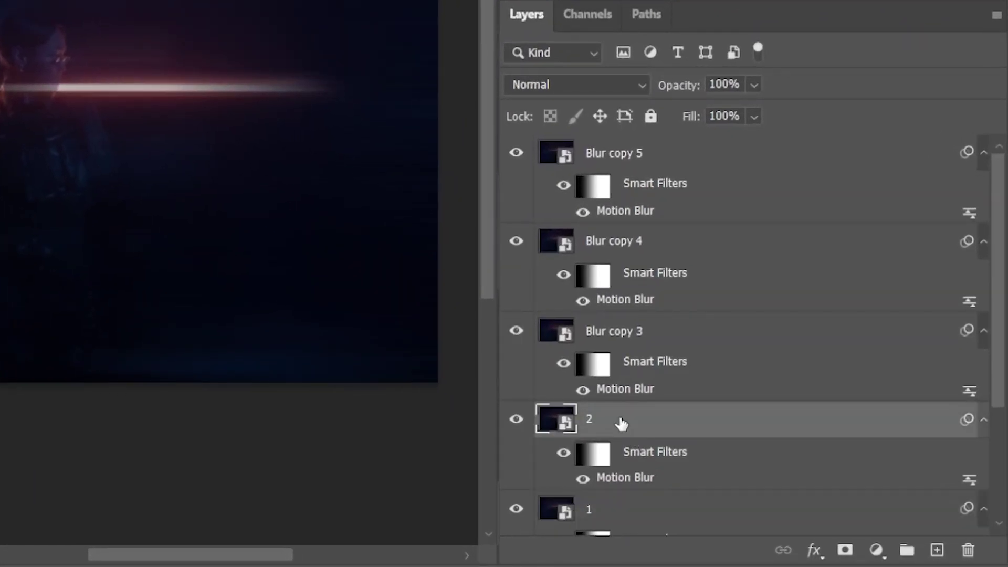
Step: Rename the remaining layers Blur copy 3, Blur copy 4 and Blur copy 5 as 3, 4 and 5
{"action": "double_click", "coordinate": [596, 333]}
{"action": "type", "text": "3"}
{"action": "key", "text": "Return"}
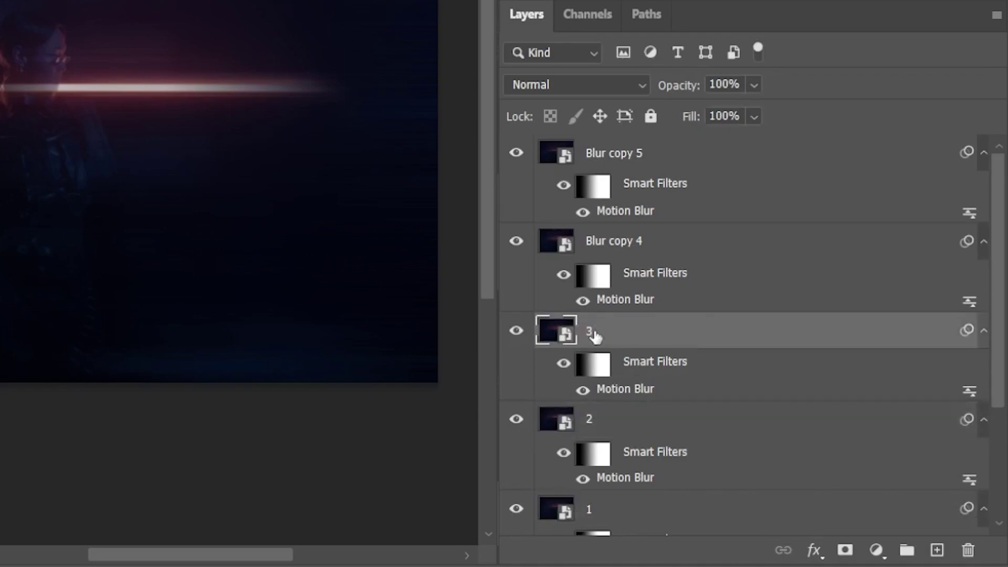
{"action": "double_click", "coordinate": [615, 247]}
{"action": "type", "text": "4"}
{"action": "key", "text": "Return"}
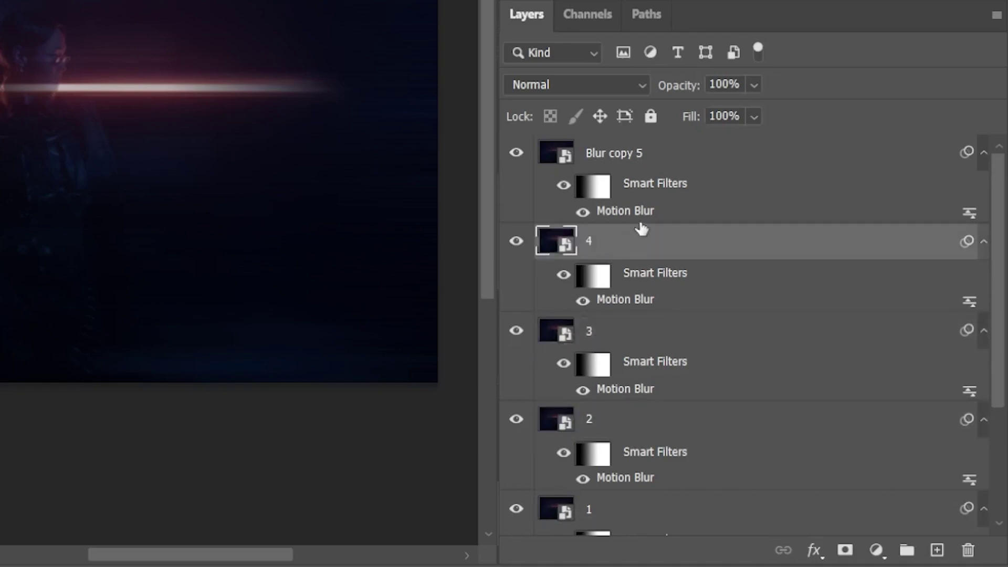
{"action": "double_click", "coordinate": [626, 153]}
{"action": "type", "text": "5"}
{"action": "key", "text": "Return"}
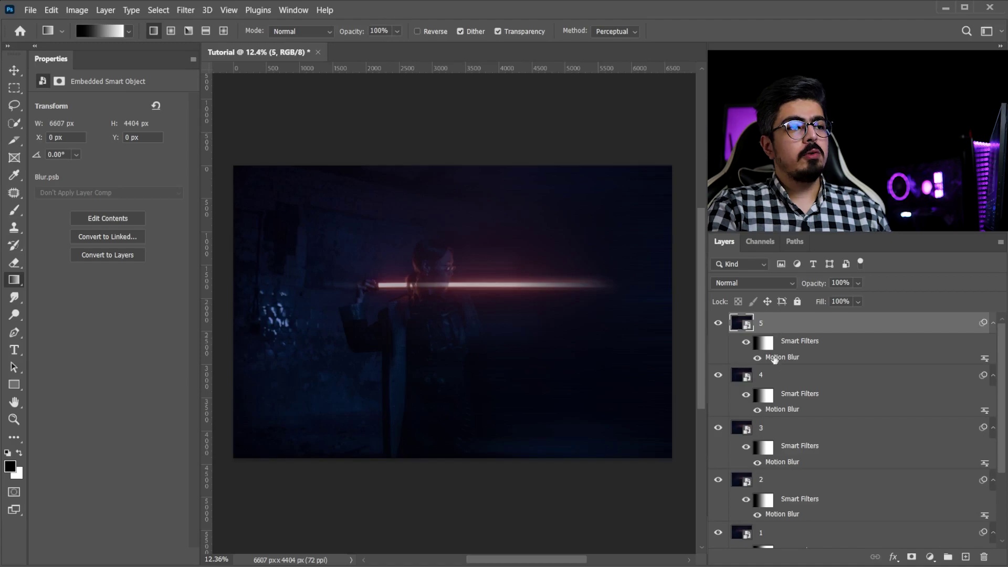
Step: Set the blend mode of layer 1 to Luminosity
{"action": "scroll", "coordinate": [819, 420], "scroll_direction": "down", "scroll_amount": 2}
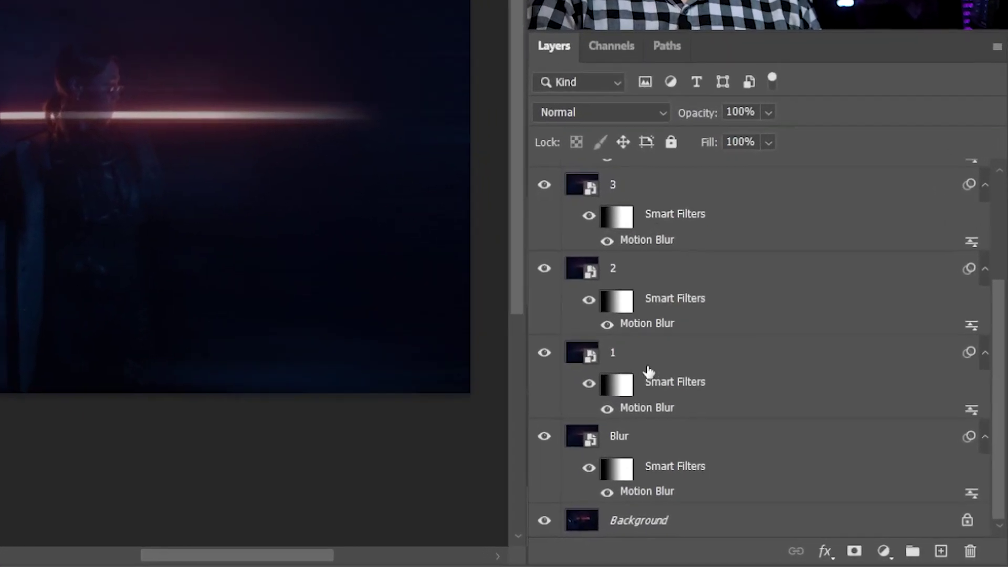
{"action": "left_click", "coordinate": [658, 361]}
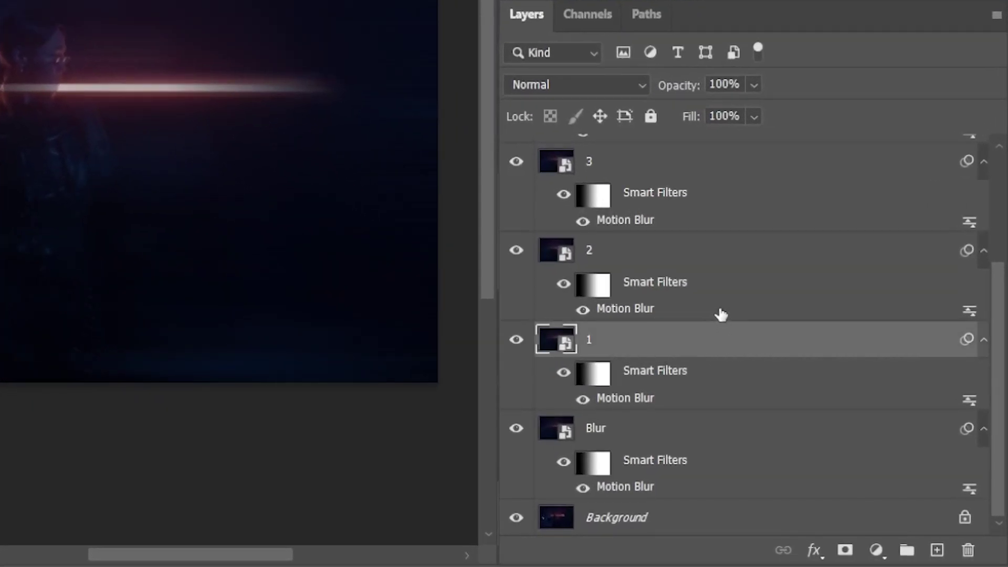
{"action": "left_click", "coordinate": [632, 86]}
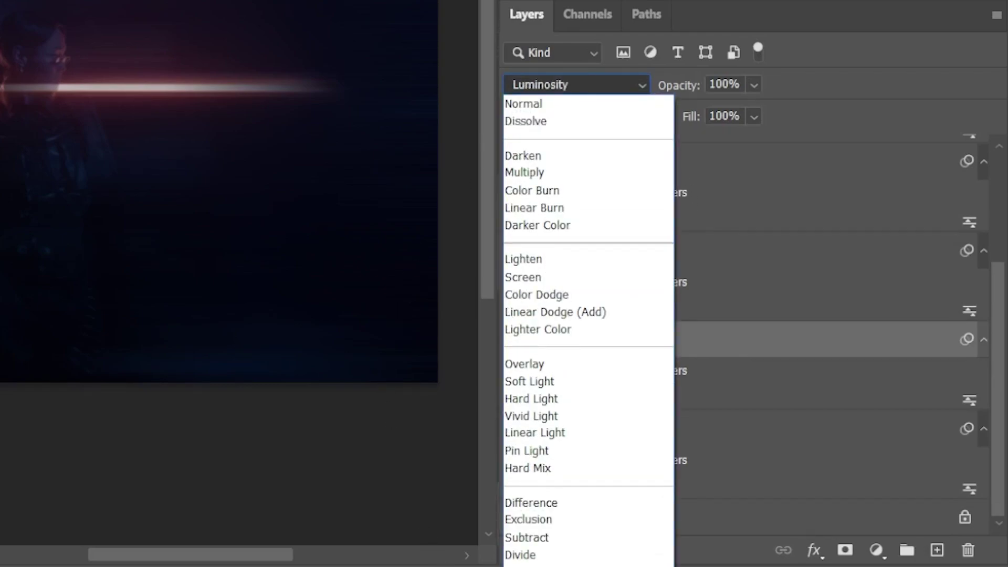
{"action": "key", "text": "Return"}
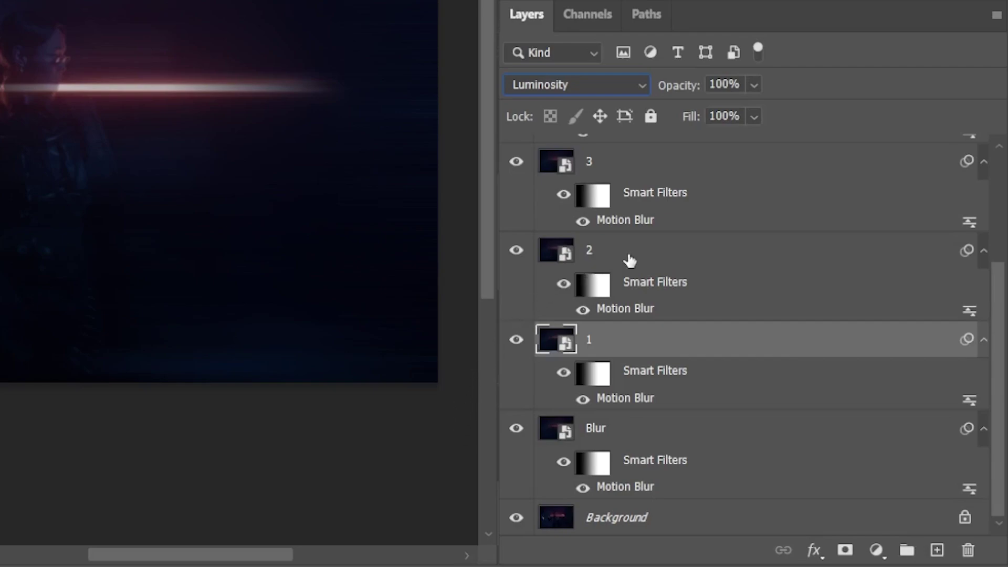
Step: Set the blend mode of layer 2 to Linear Dodge (Add)
{"action": "left_click", "coordinate": [655, 259]}
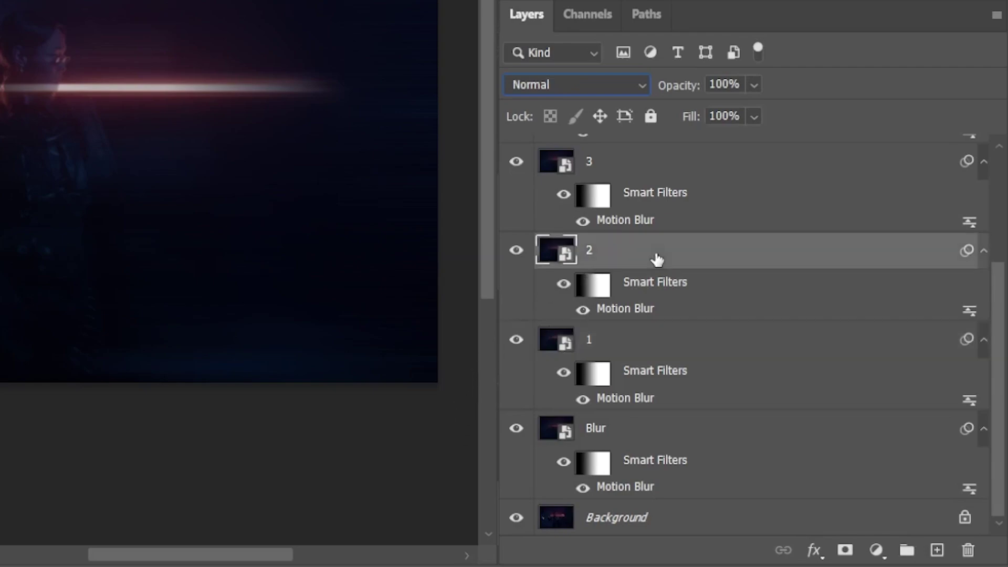
{"action": "left_click", "coordinate": [613, 84]}
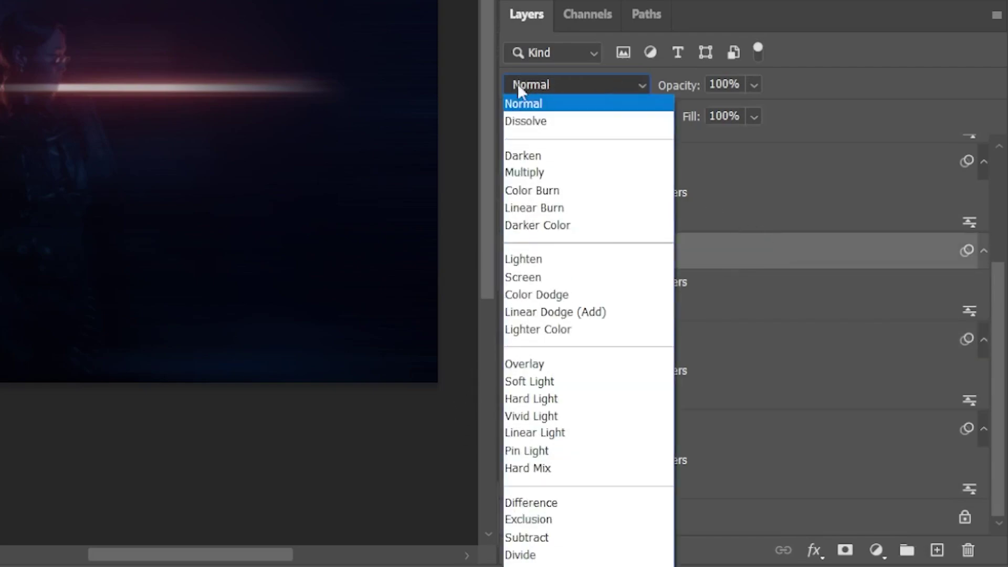
{"action": "left_click", "coordinate": [643, 315]}
Step: Set the blend mode of layer 3 to Soft Light
{"action": "left_click", "coordinate": [659, 164]}
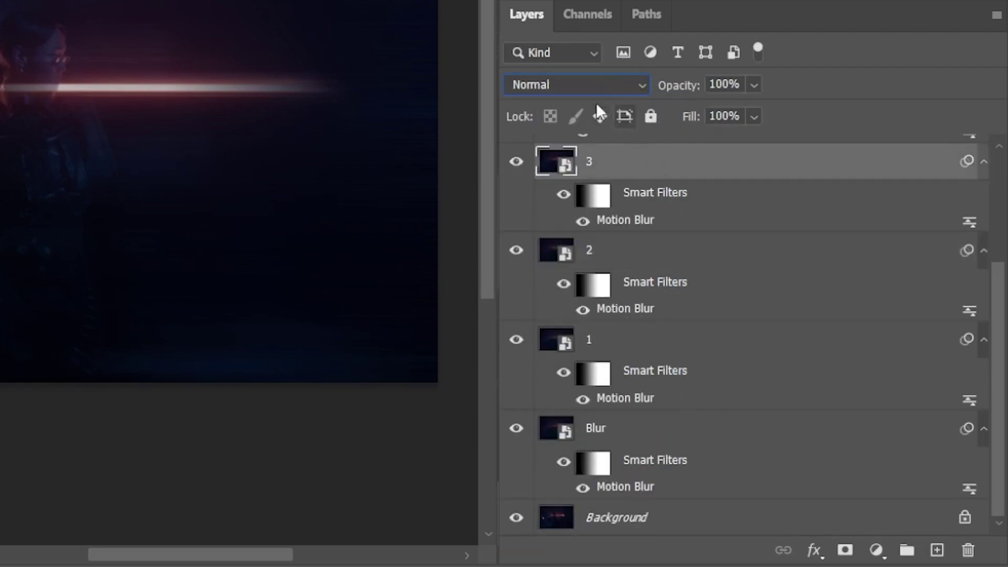
{"action": "left_click", "coordinate": [576, 86]}
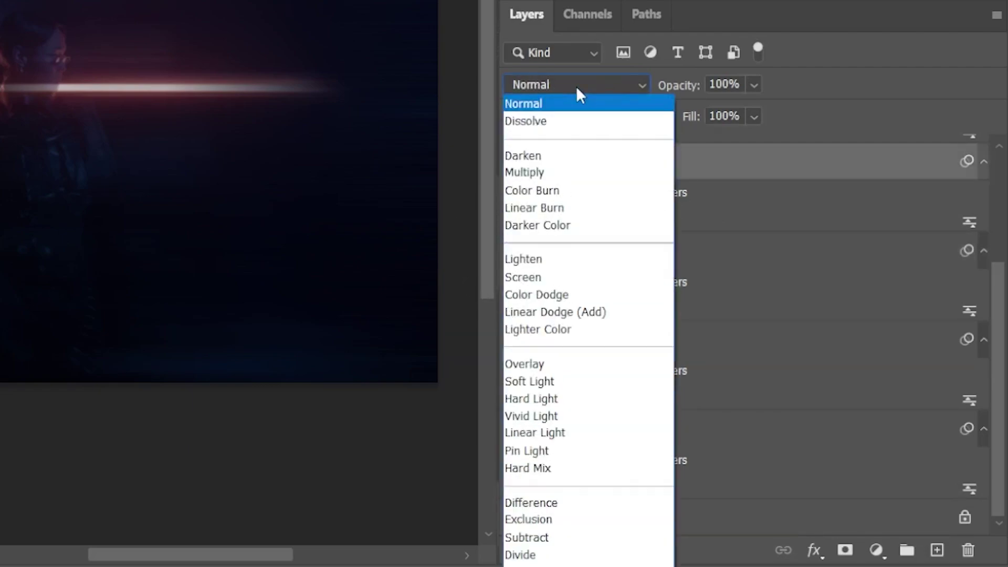
{"action": "left_click", "coordinate": [560, 383]}
Step: Set the blend modes of layers 4 and 5 to Linear Dodge (Add)
{"action": "scroll", "coordinate": [636, 269], "scroll_direction": "up", "scroll_amount": 3}
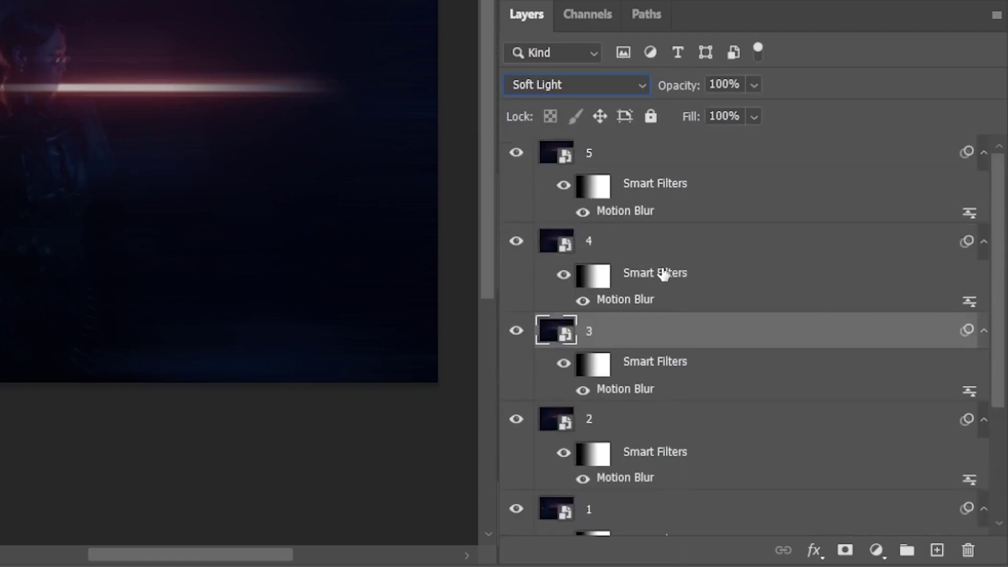
{"action": "left_click", "coordinate": [649, 254]}
{"action": "left_click", "coordinate": [534, 89]}
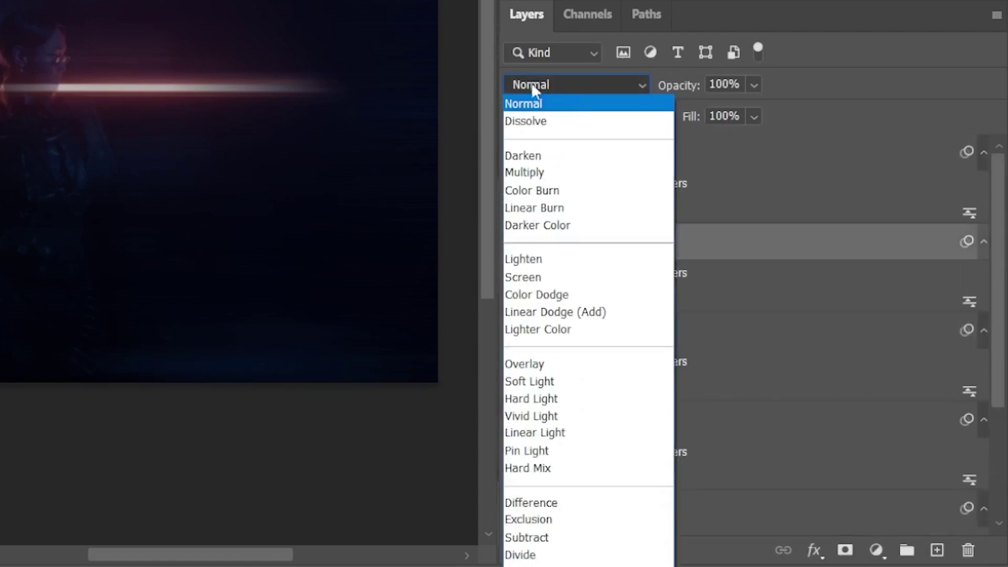
{"action": "left_click", "coordinate": [556, 312]}
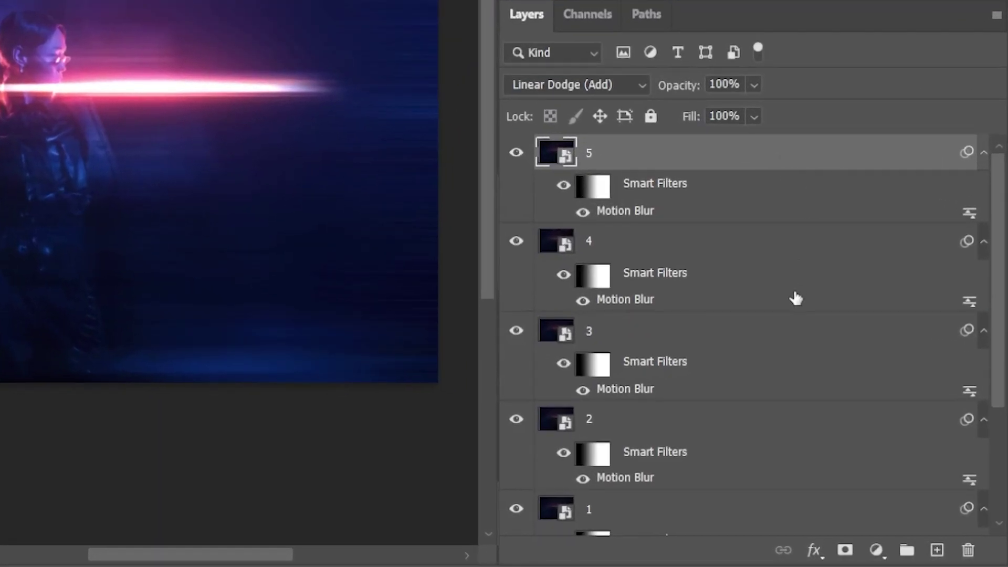
Step: Group layers 1 to 5 and rename the group Motion
{"action": "scroll", "coordinate": [796, 298], "scroll_direction": "down", "scroll_amount": 3}
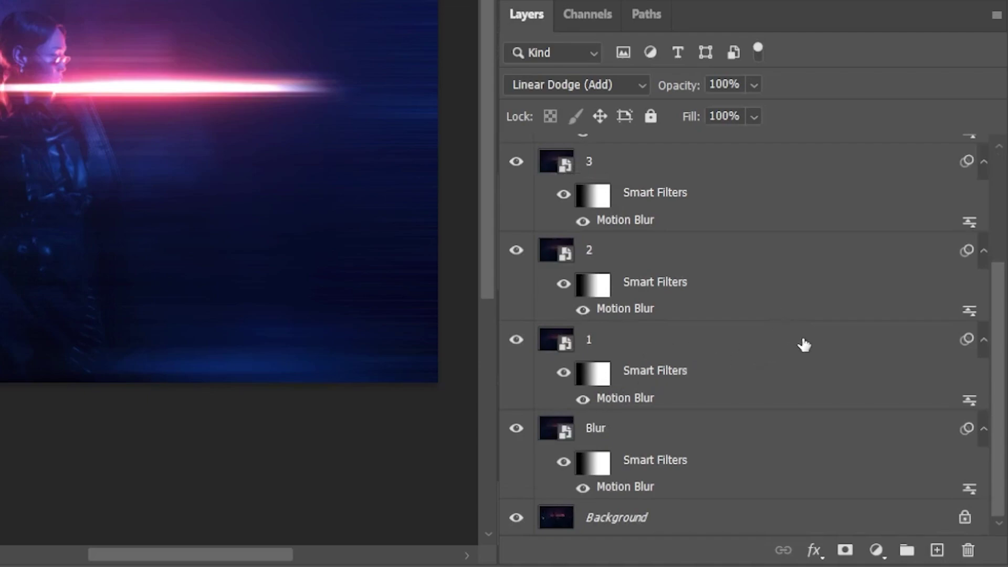
{"action": "left_click", "coordinate": [822, 348], "text": "shift"}
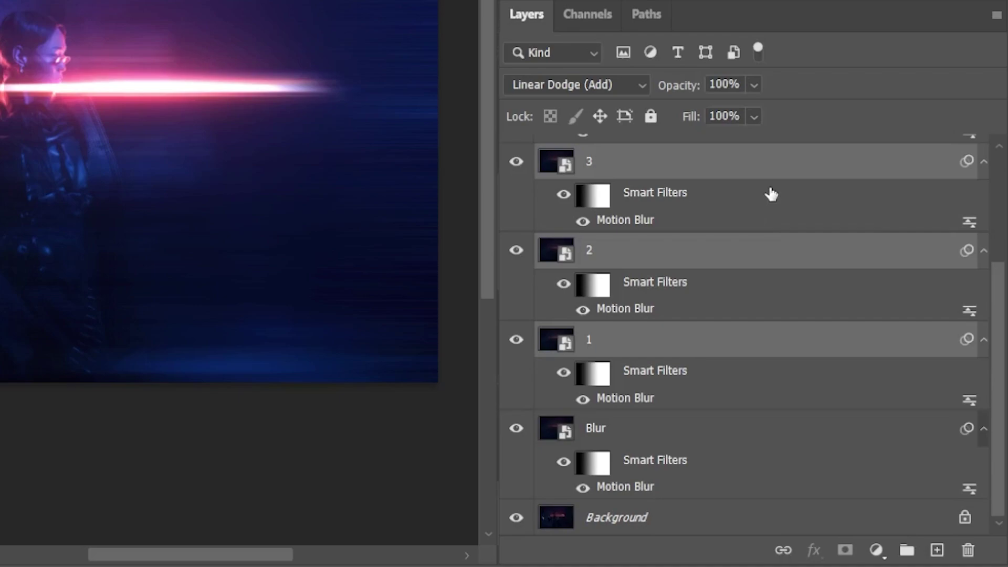
{"action": "key", "text": "ctrl+g"}
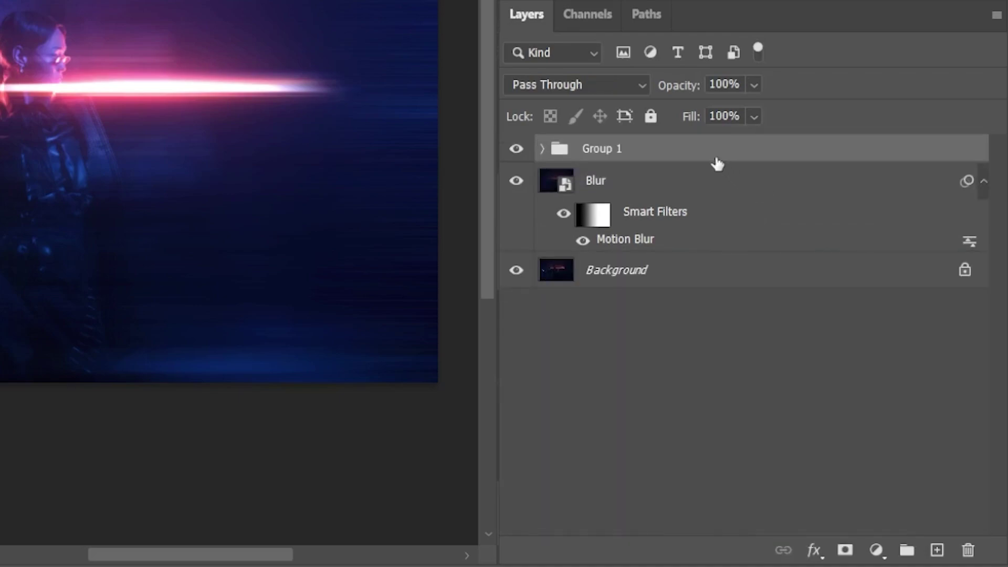
{"action": "double_click", "coordinate": [607, 150]}
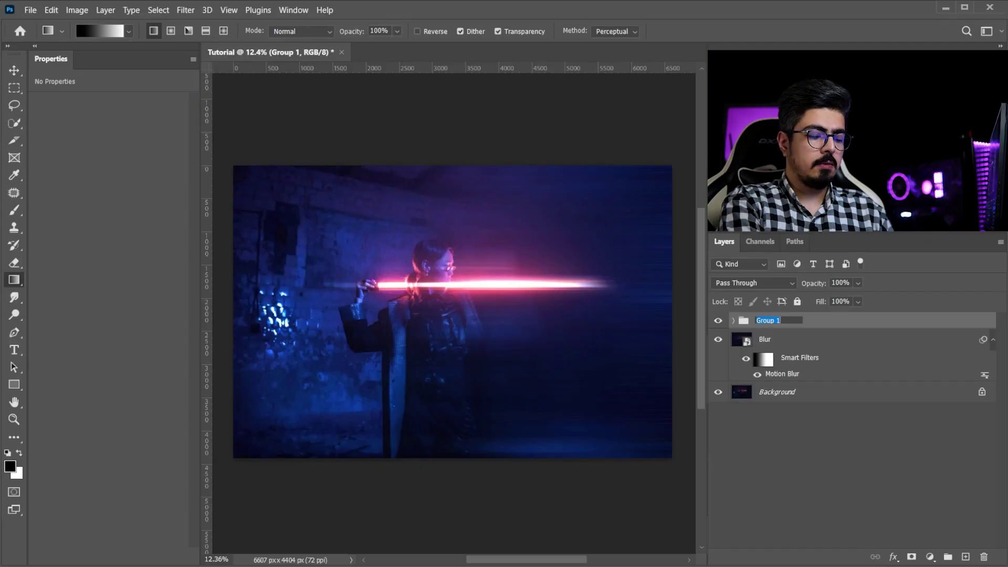
{"action": "type", "text": "Motion"}
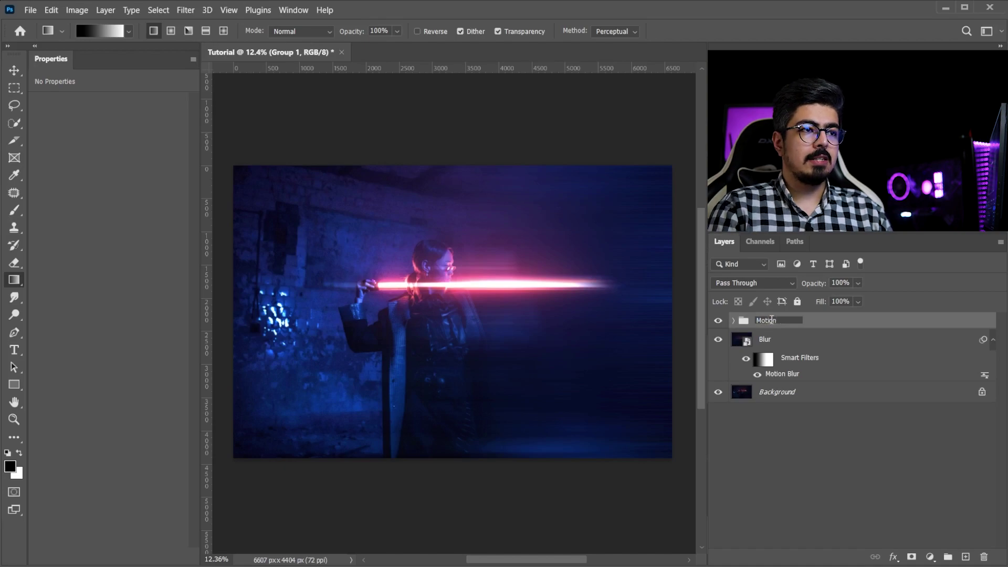
{"action": "key", "text": "Return"}
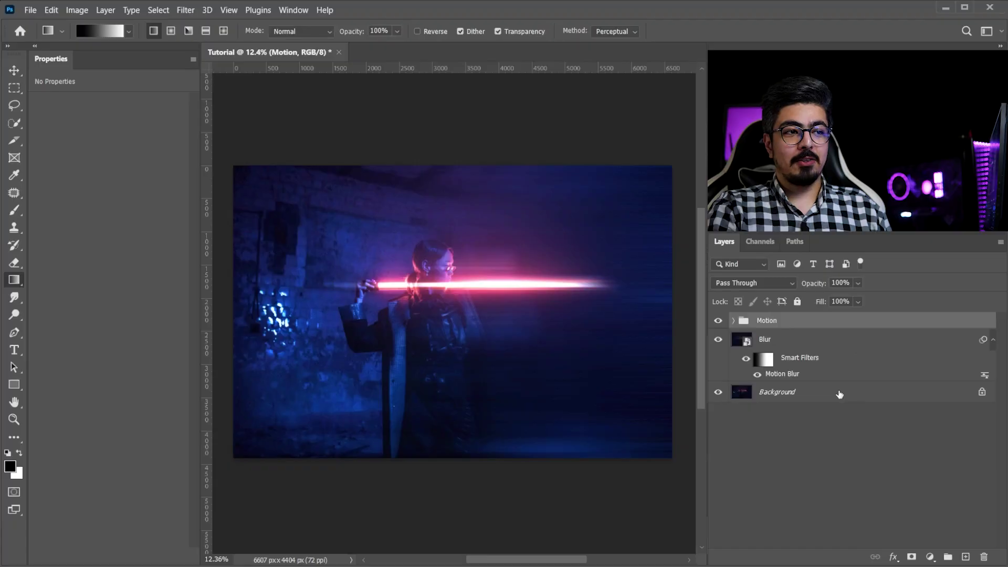
Step: Duplicate the Background layer and move the copy above the Motion group
{"action": "left_click", "coordinate": [839, 397]}
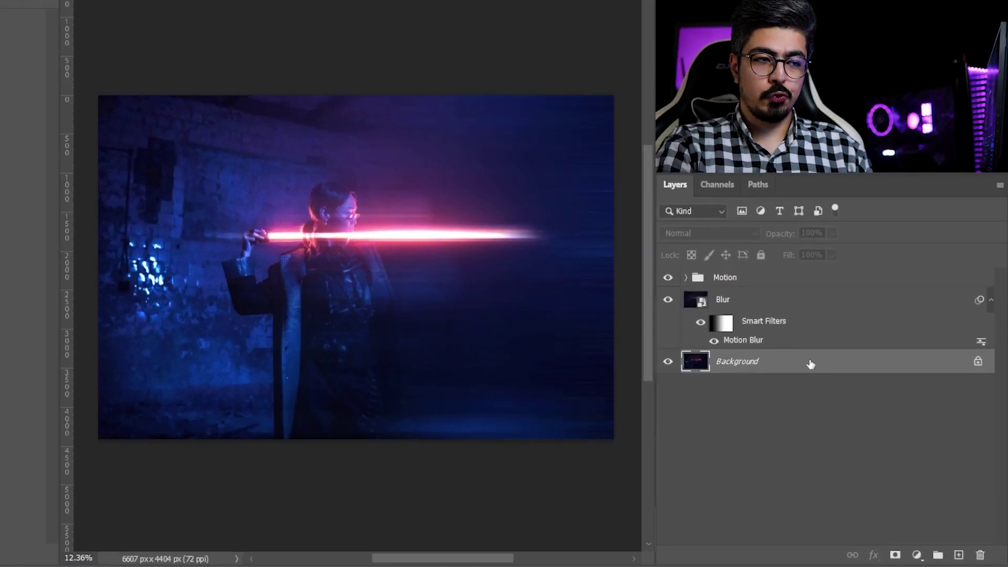
{"action": "key", "text": "ctrl+j"}
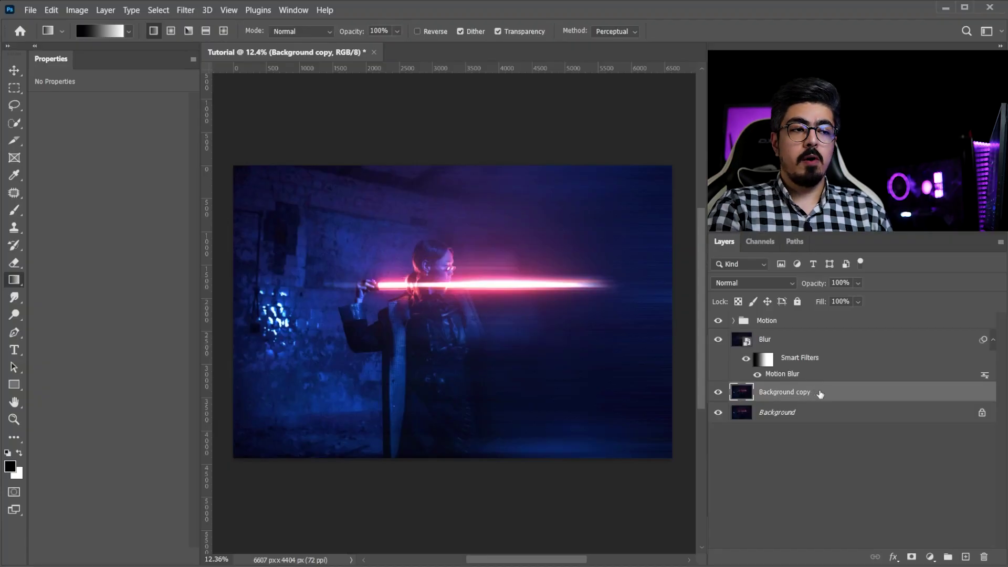
{"action": "left_click_drag", "start_coordinate": [849, 395], "coordinate": [843, 311]}
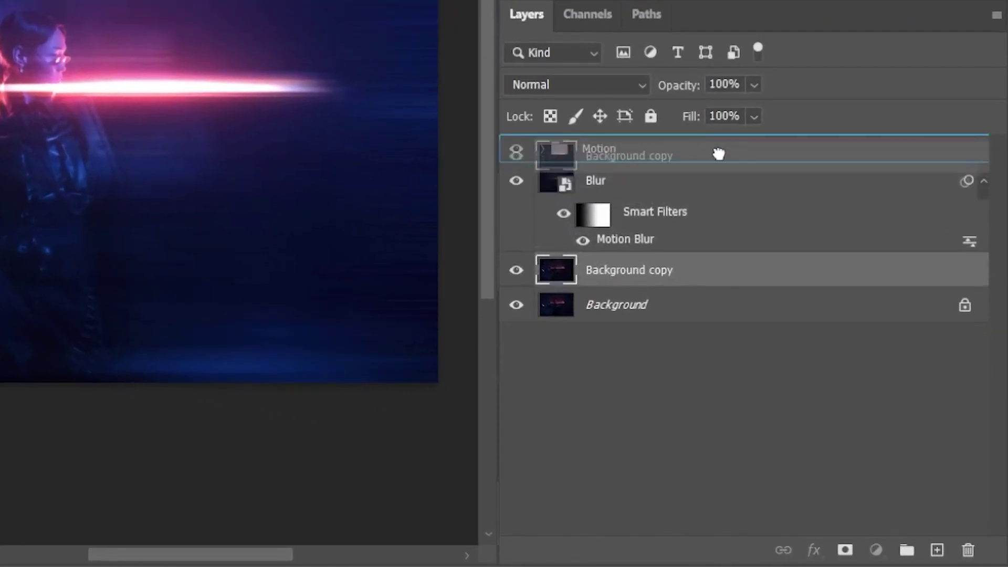
{"action": "left_click_drag", "start_coordinate": [733, 137], "coordinate": [710, 179]}
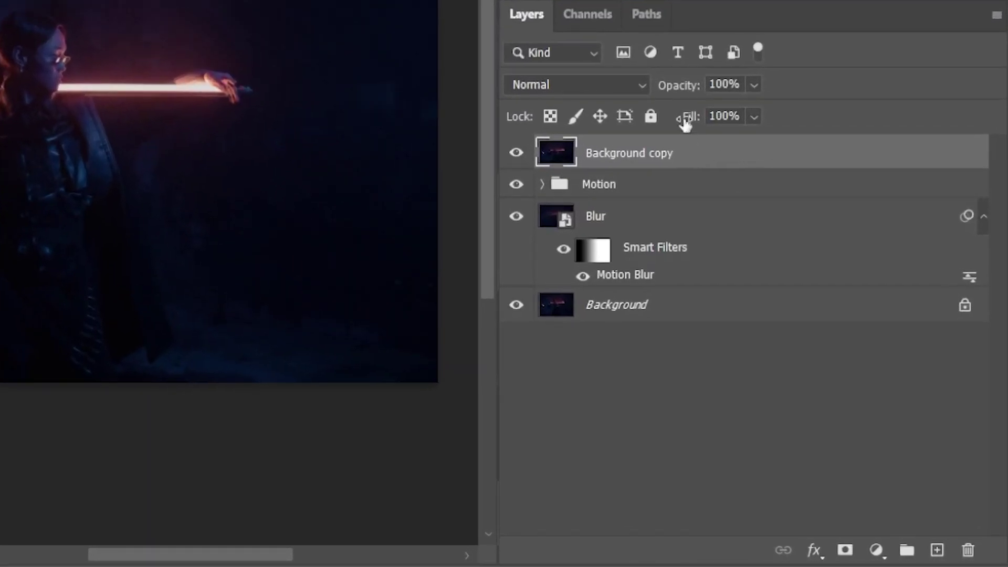
Step: Load the Blur layer's smart filter mask as a selection, invert it and use it as a layer mask on Background copy
{"action": "left_click", "coordinate": [599, 256], "text": "ctrl"}
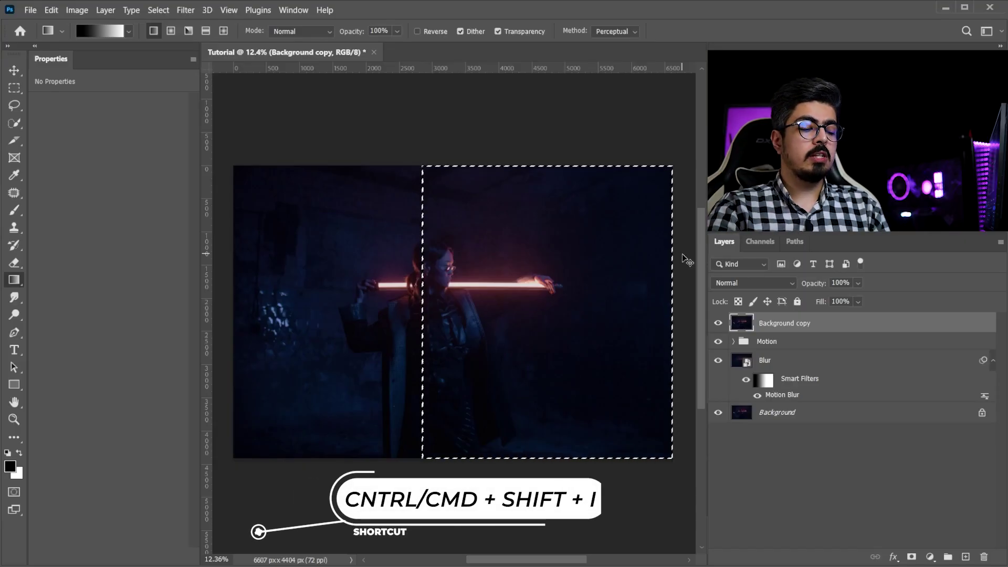
{"action": "key", "text": "ctrl+shift+i"}
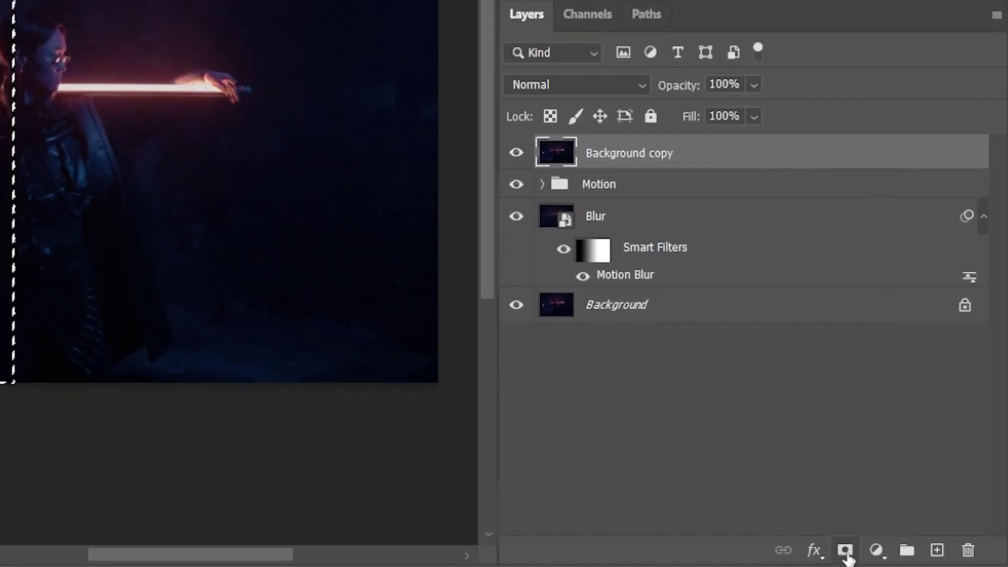
{"action": "left_click", "coordinate": [845, 551]}
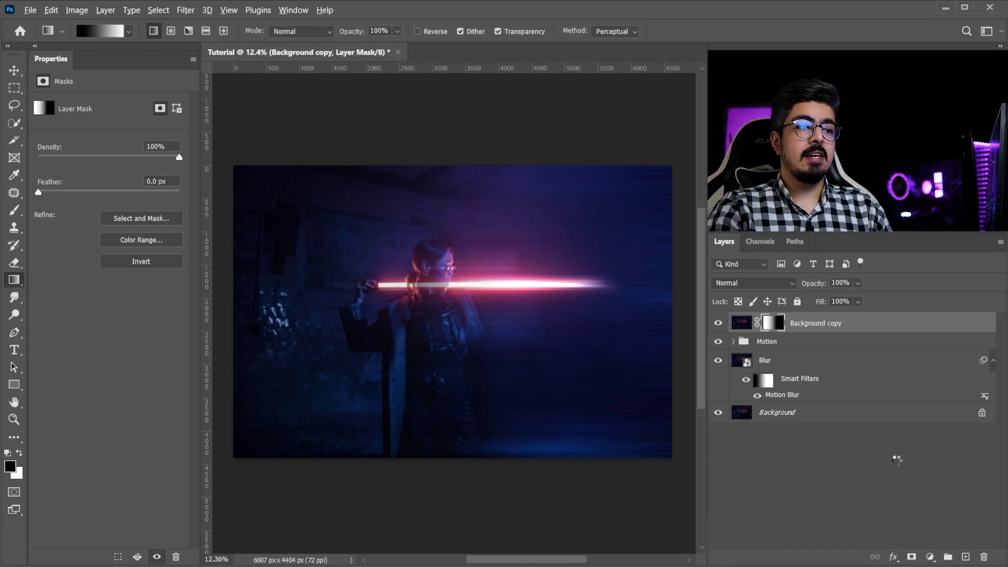
Step: Stamp all visible layers into a new merged layer at the top of the stack and convert it to a smart object
{"action": "key", "text": "ctrl+alt+shift+e"}
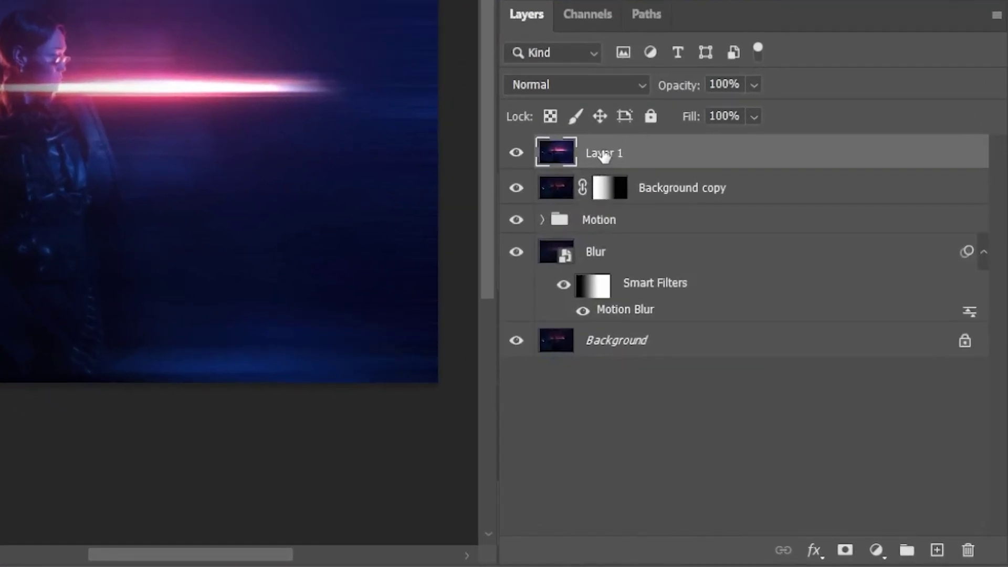
{"action": "right_click", "coordinate": [671, 231]}
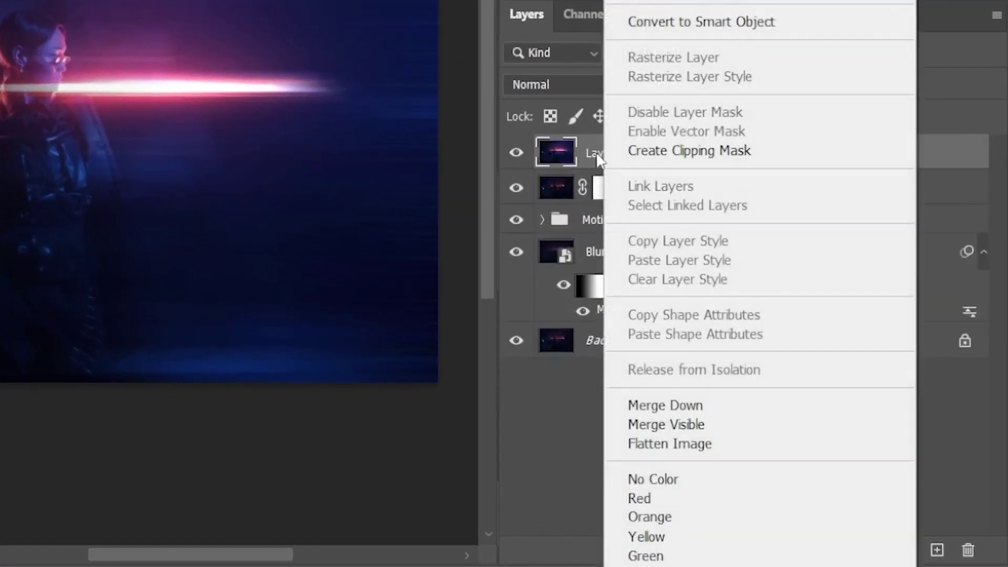
{"action": "left_click", "coordinate": [808, 30]}
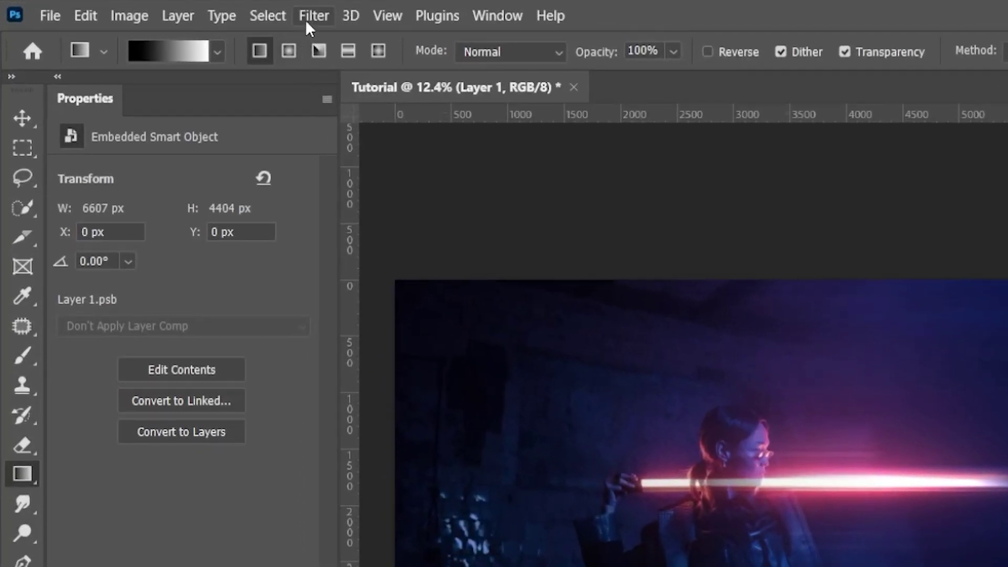
Step: Open the Filter Gallery on the merged smart object with Diffuse Glow at graininess 6, glow amount 10 and clear amount 15
{"action": "left_click", "coordinate": [271, 13]}
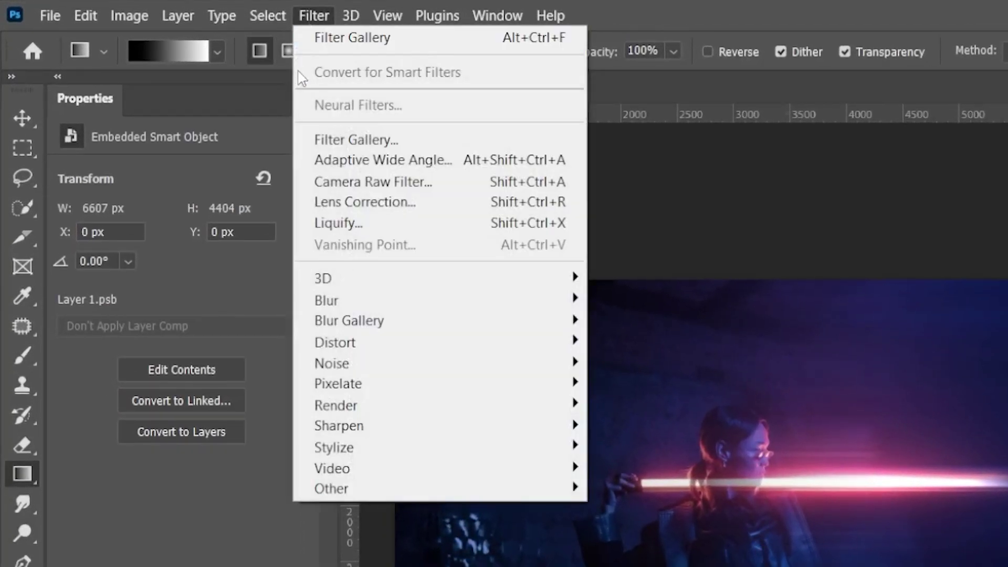
{"action": "left_click", "coordinate": [433, 141]}
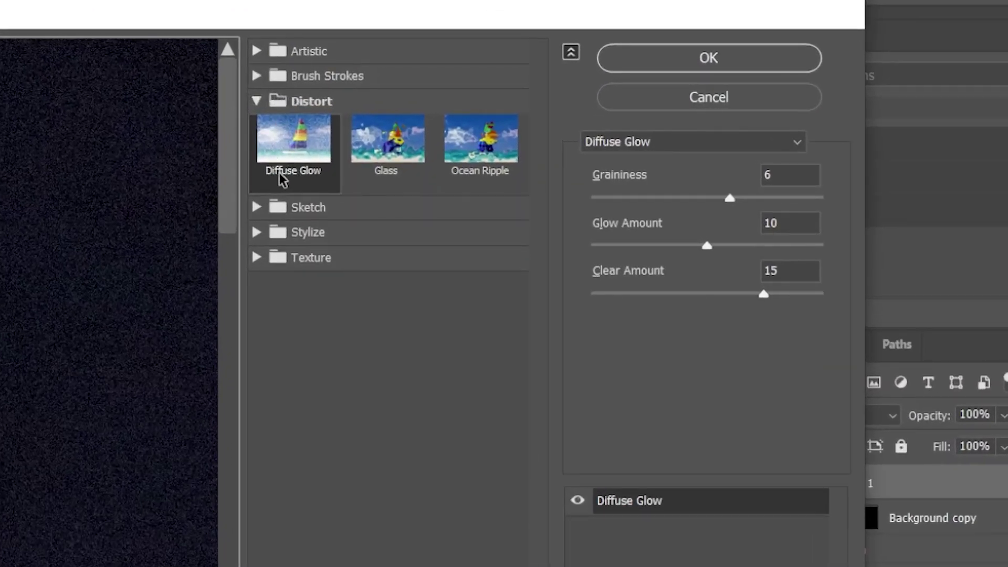
{"action": "left_click", "coordinate": [134, 241], "text": "alt"}
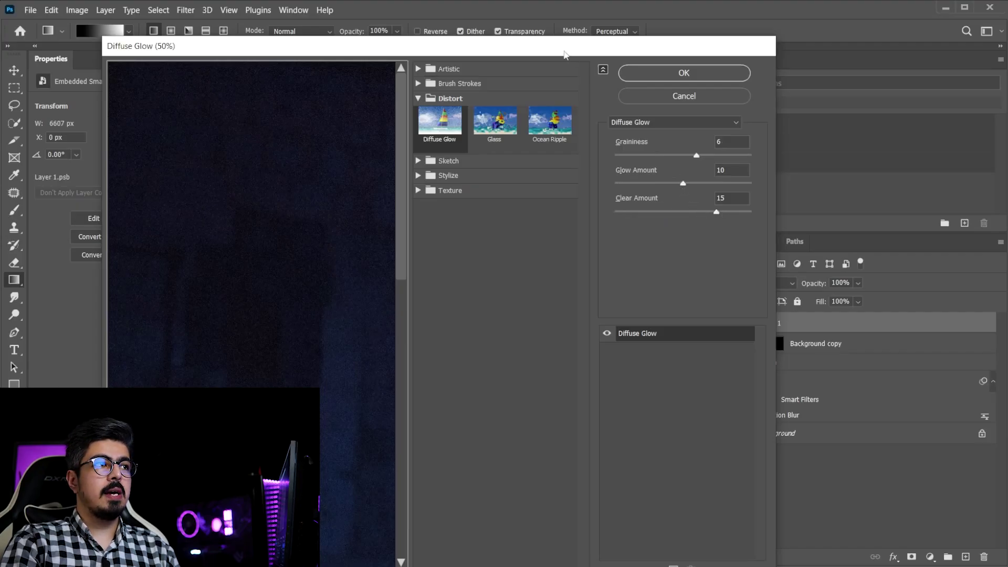
{"action": "left_click_drag", "start_coordinate": [562, 50], "coordinate": [557, 40]}
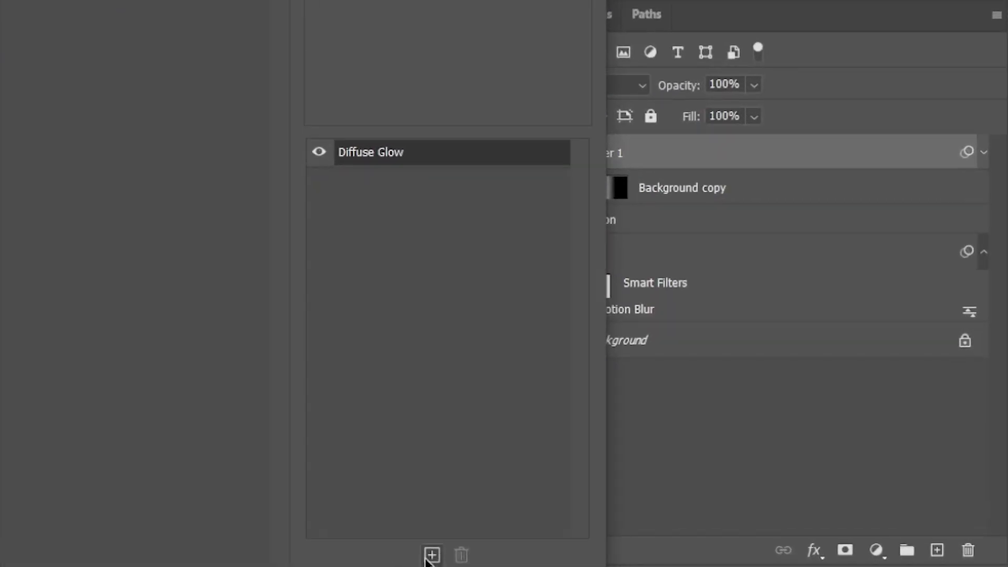
Step: Add a second effect layer above Diffuse Glow and make it the Grain texture
{"action": "left_click", "coordinate": [432, 555]}
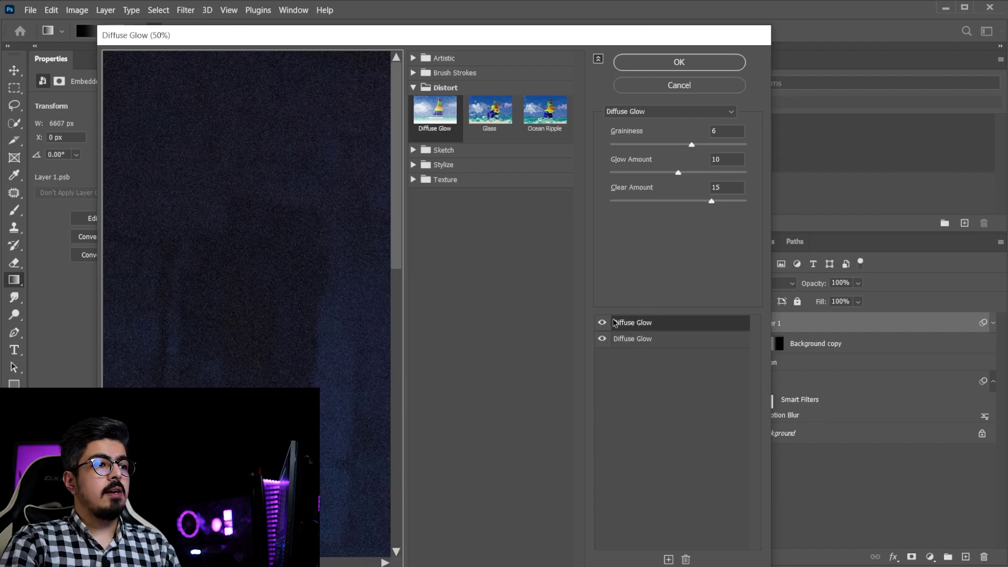
{"action": "left_click", "coordinate": [413, 88]}
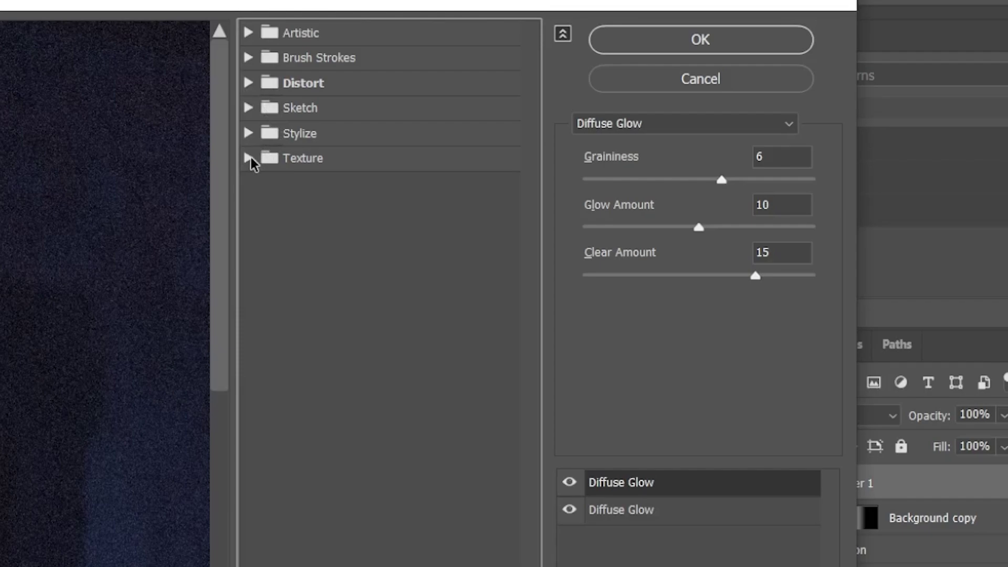
{"action": "left_click", "coordinate": [249, 158]}
{"action": "left_click", "coordinate": [380, 223]}
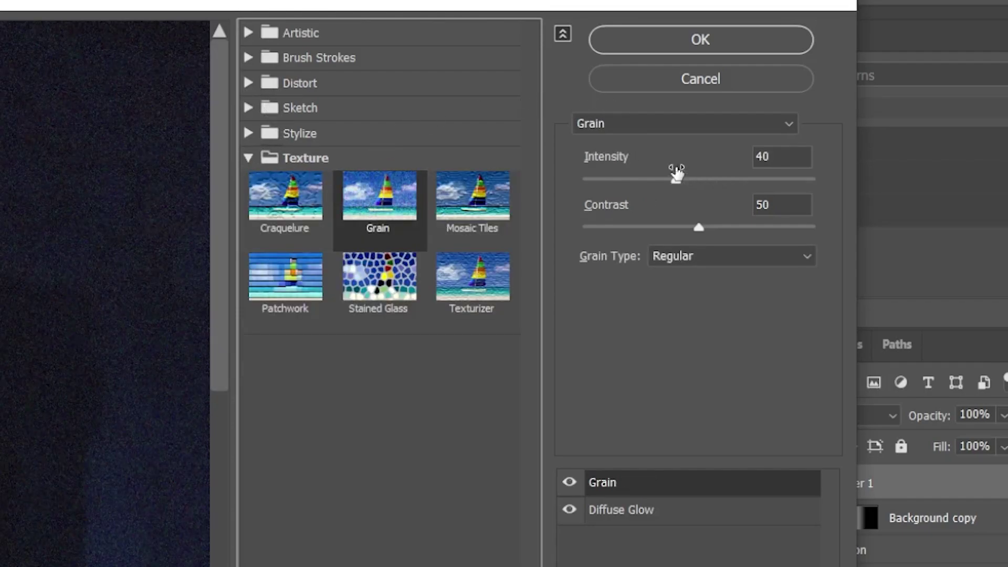
Step: Set Grain to intensity 40, contrast 60 and grain type Regular, and apply the Filter Gallery effects
{"action": "left_click_drag", "start_coordinate": [803, 155], "coordinate": [753, 155]}
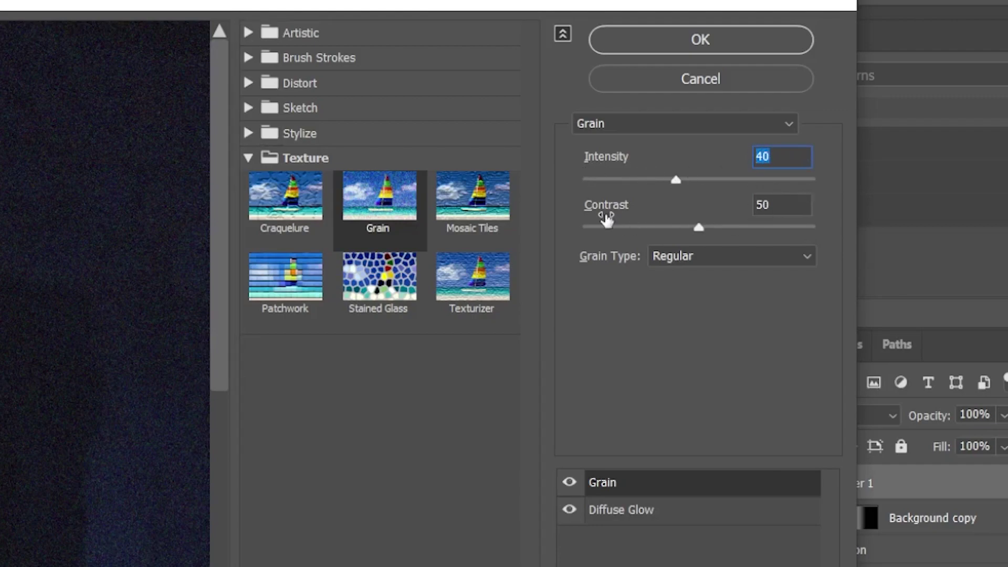
{"action": "left_click_drag", "start_coordinate": [771, 205], "coordinate": [748, 195]}
{"action": "type", "text": "60"}
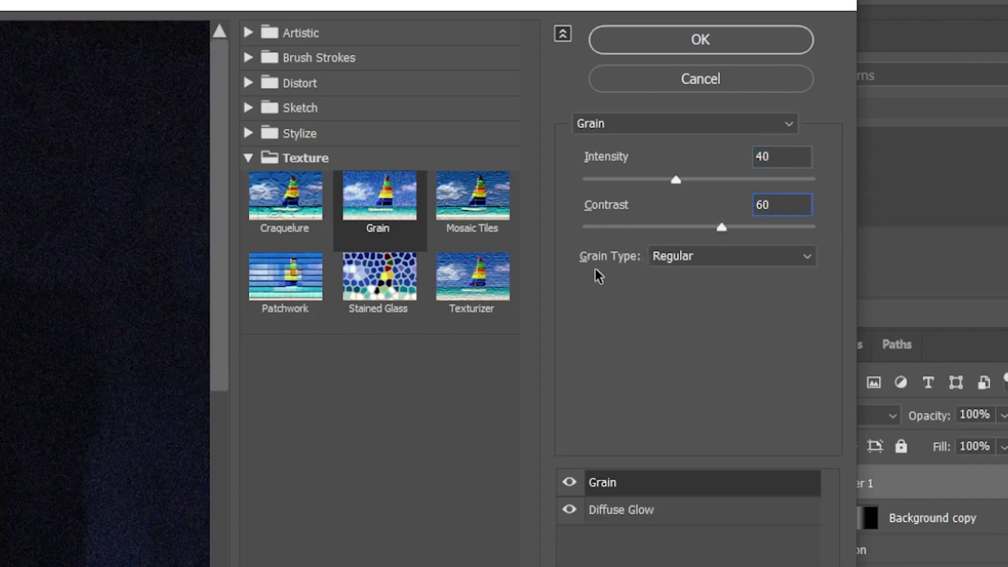
{"action": "left_click", "coordinate": [674, 257]}
{"action": "left_click", "coordinate": [670, 279]}
{"action": "left_click", "coordinate": [649, 42]}
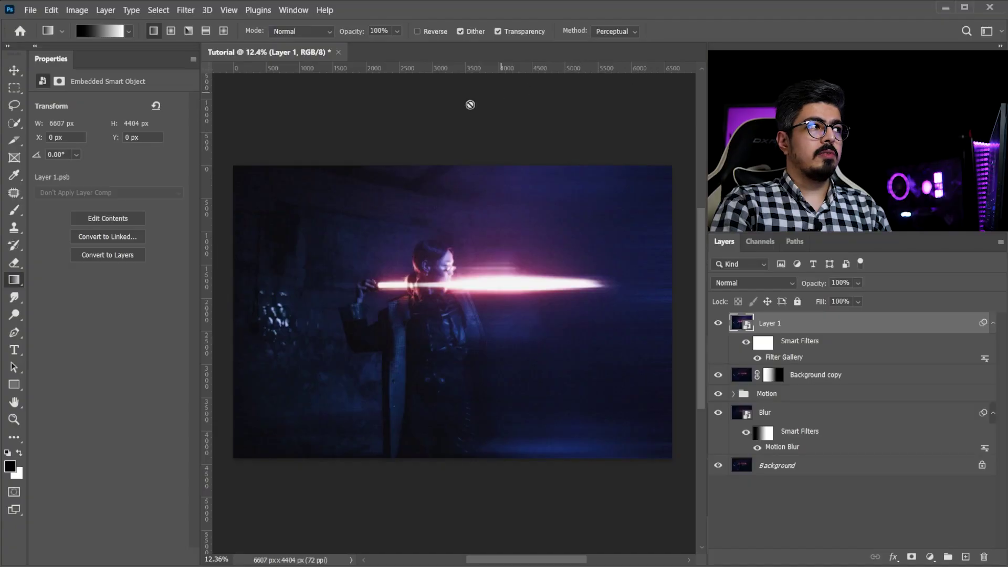
Step: Open the merged smart object in the Camera Raw Filter and load the user preset Cinematic01
{"action": "left_click", "coordinate": [185, 10]}
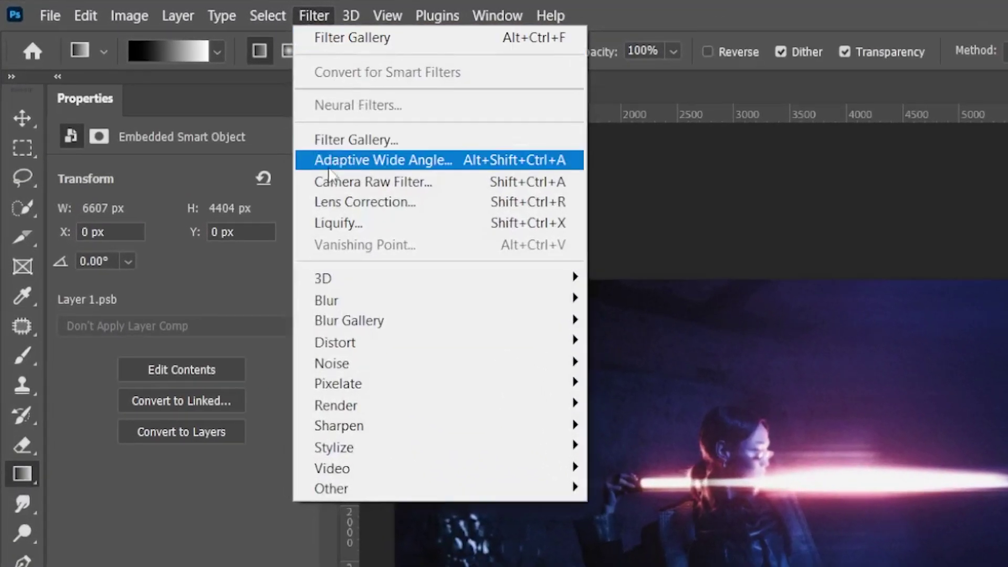
{"action": "left_click", "coordinate": [433, 184]}
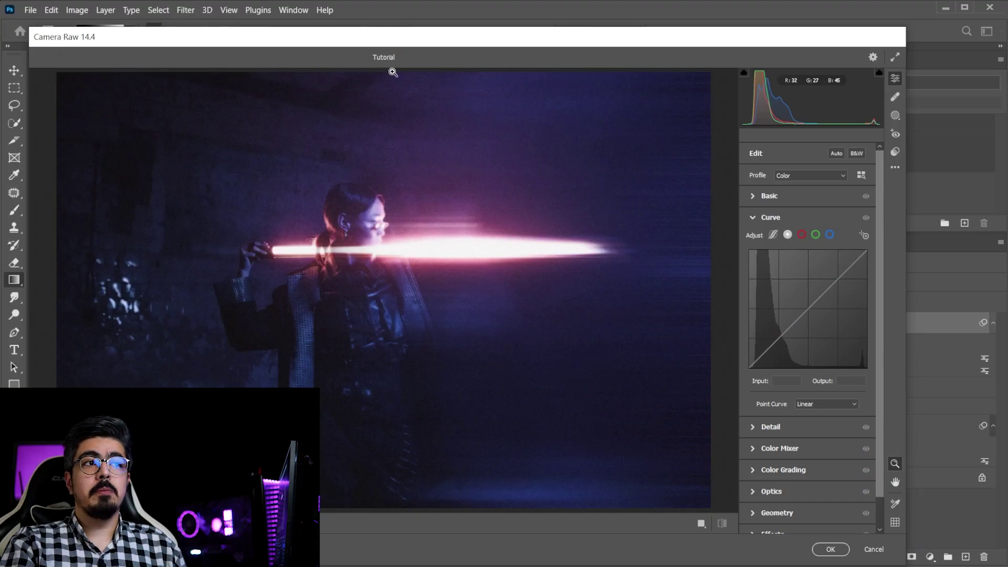
{"action": "left_click", "coordinate": [896, 151]}
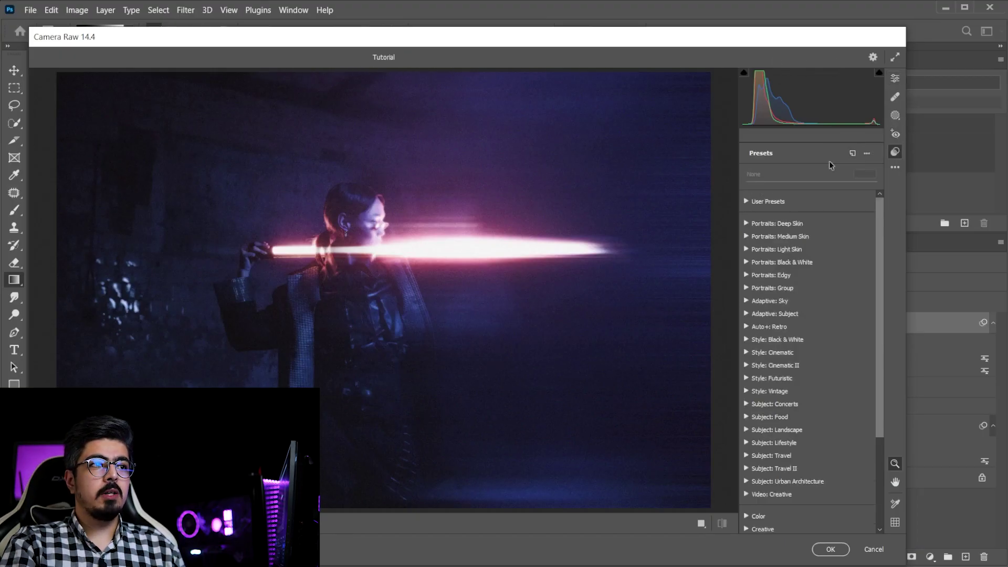
{"action": "left_click", "coordinate": [746, 203]}
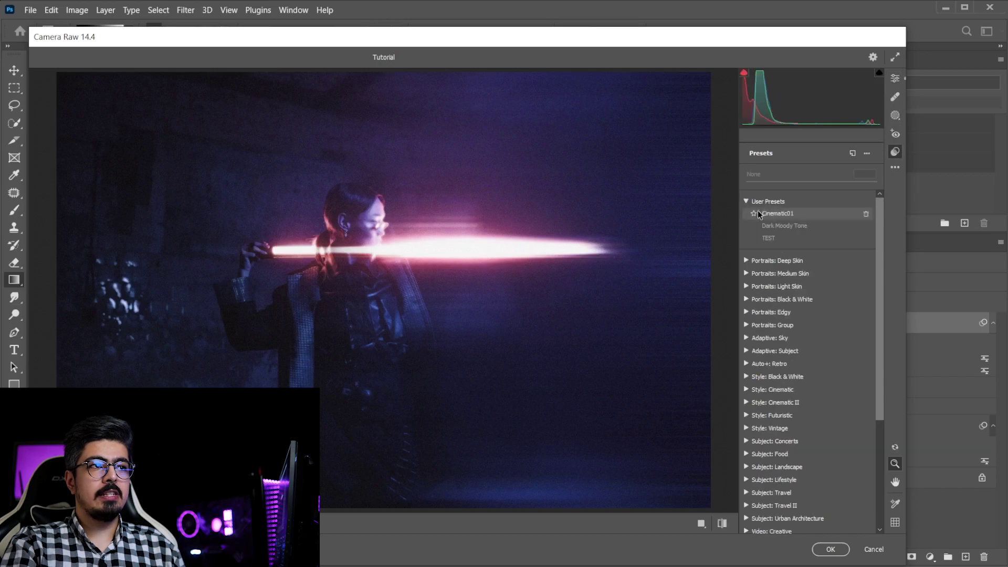
{"action": "left_click", "coordinate": [802, 213]}
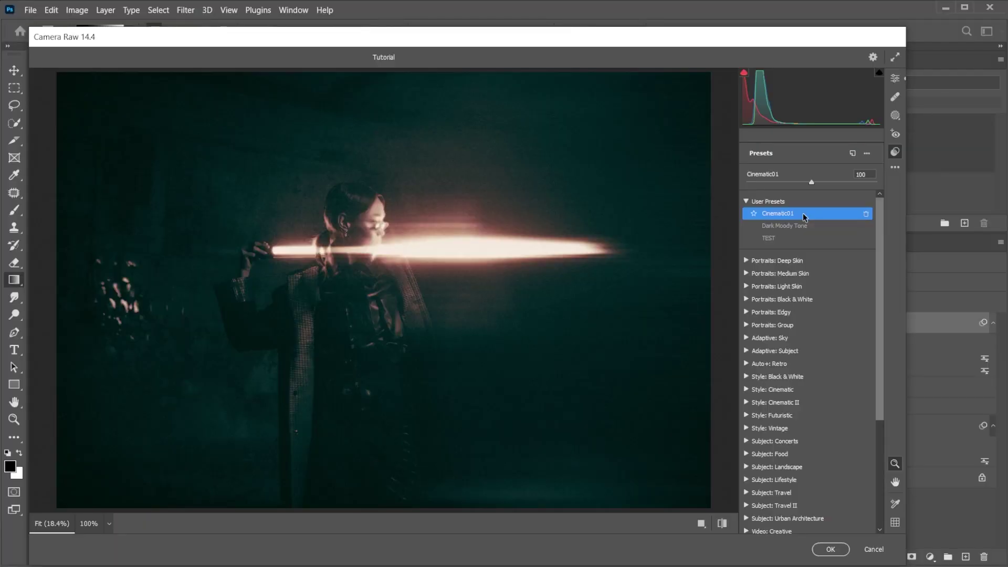
Step: Examine the preset's Basic adjustments, its red, green and blue point curves, and its Detail settings
{"action": "key", "text": "e"}
{"action": "left_click", "coordinate": [753, 196]}
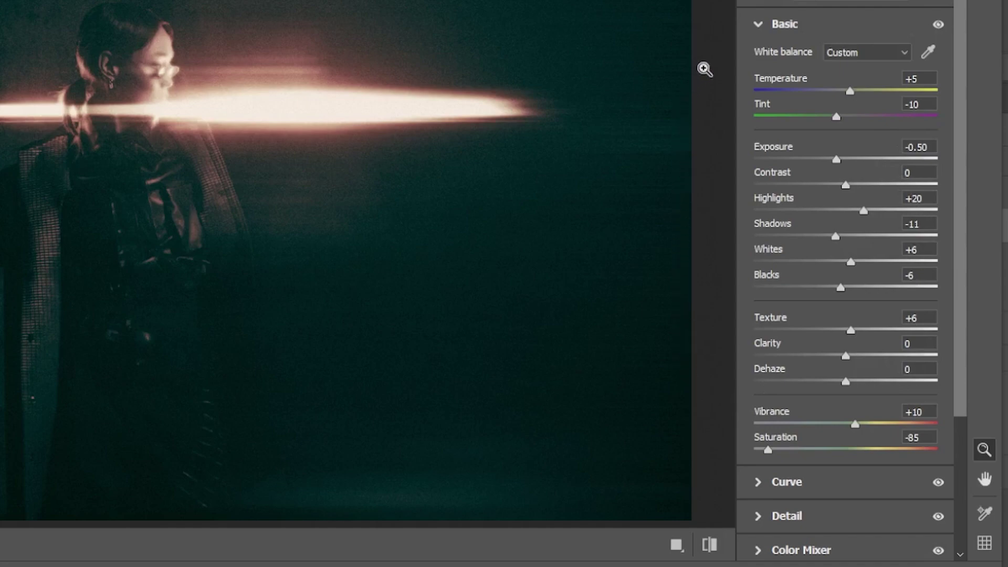
{"action": "left_click", "coordinate": [758, 26]}
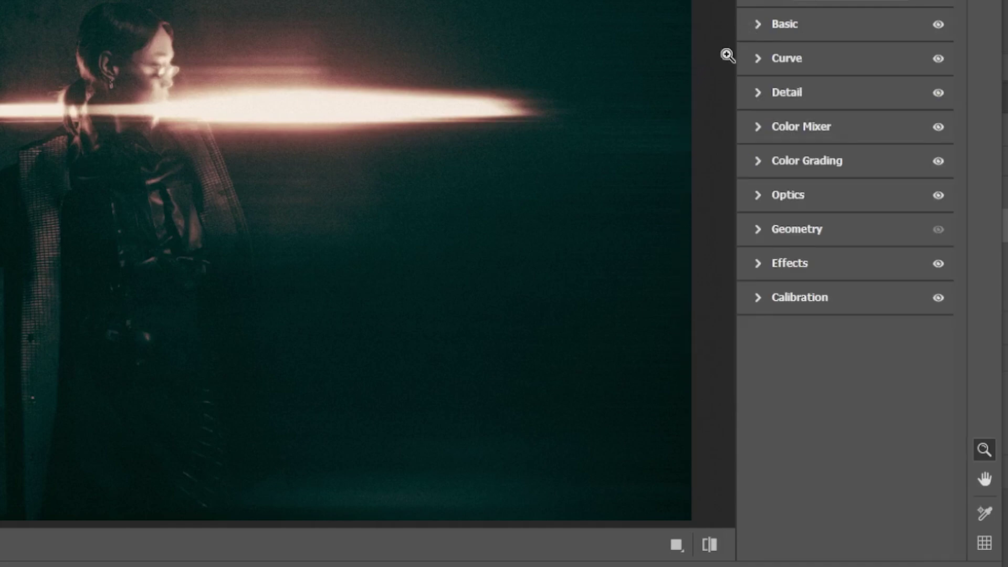
{"action": "left_click", "coordinate": [758, 61]}
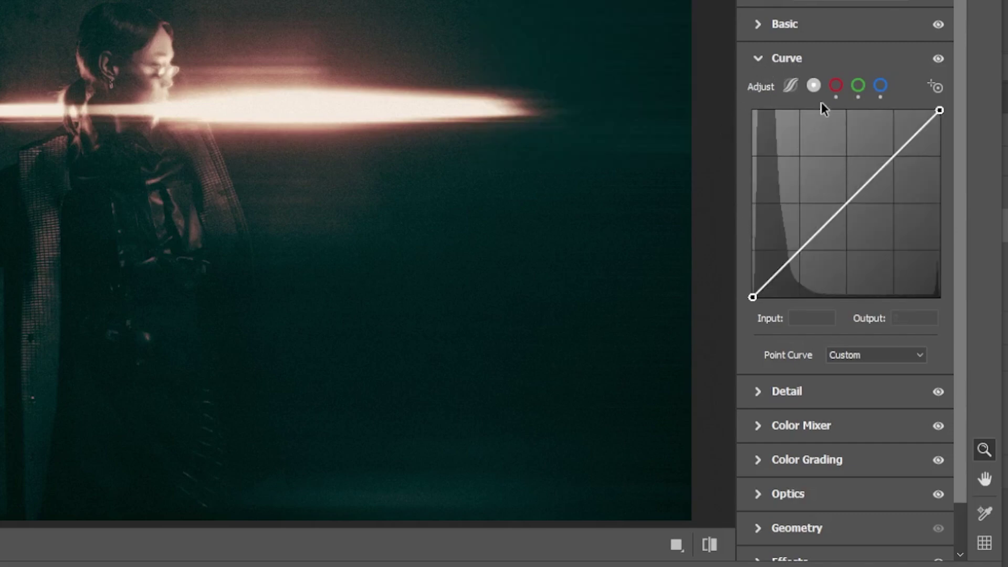
{"action": "left_click", "coordinate": [836, 85]}
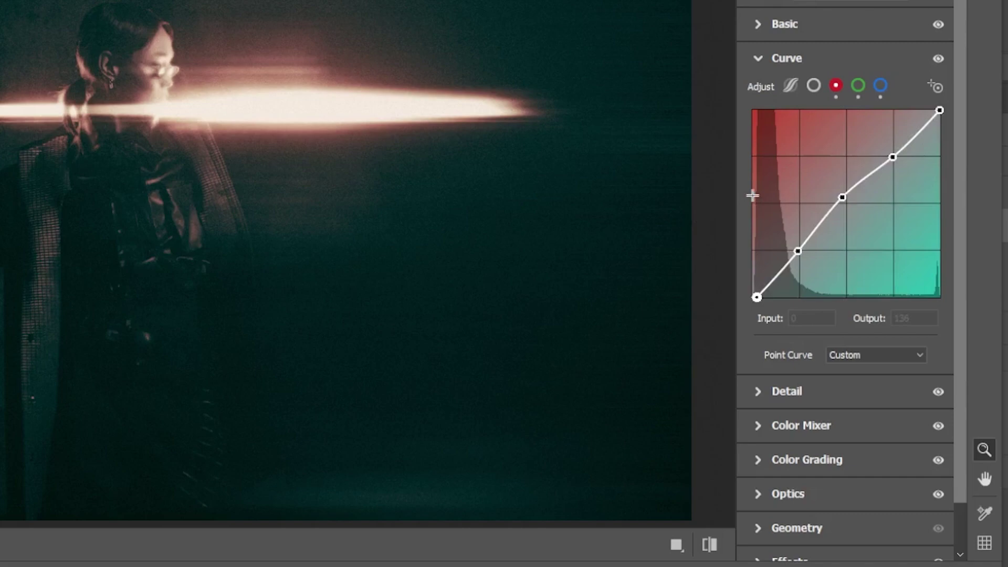
{"action": "left_click", "coordinate": [859, 86]}
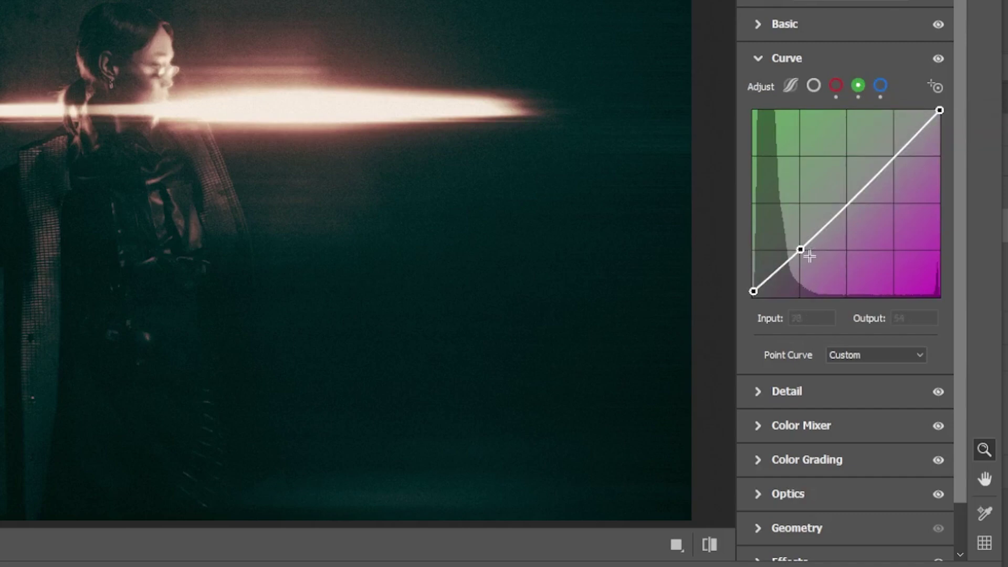
{"action": "left_click", "coordinate": [880, 86]}
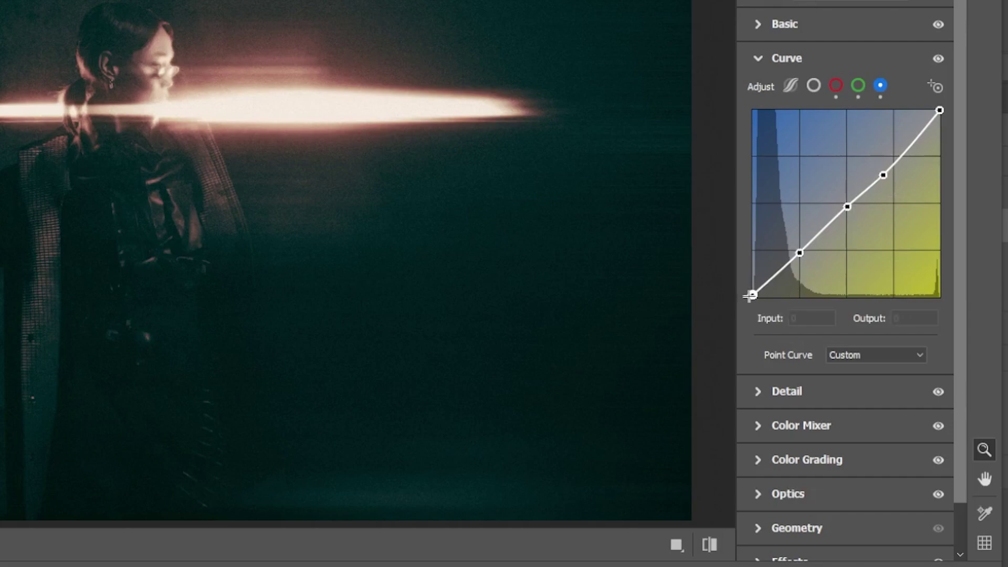
{"action": "left_click", "coordinate": [765, 66]}
{"action": "left_click", "coordinate": [759, 93]}
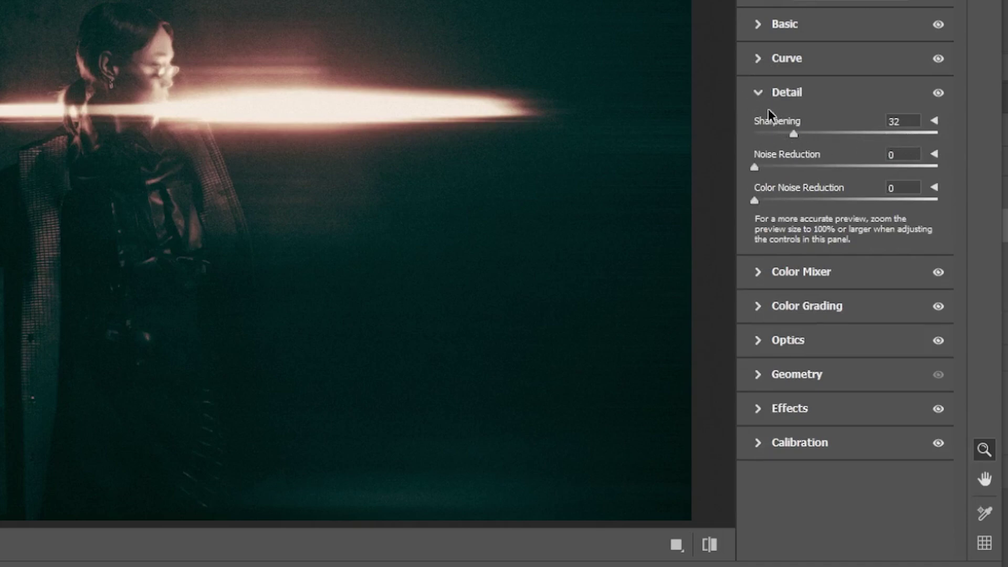
{"action": "left_click", "coordinate": [760, 94]}
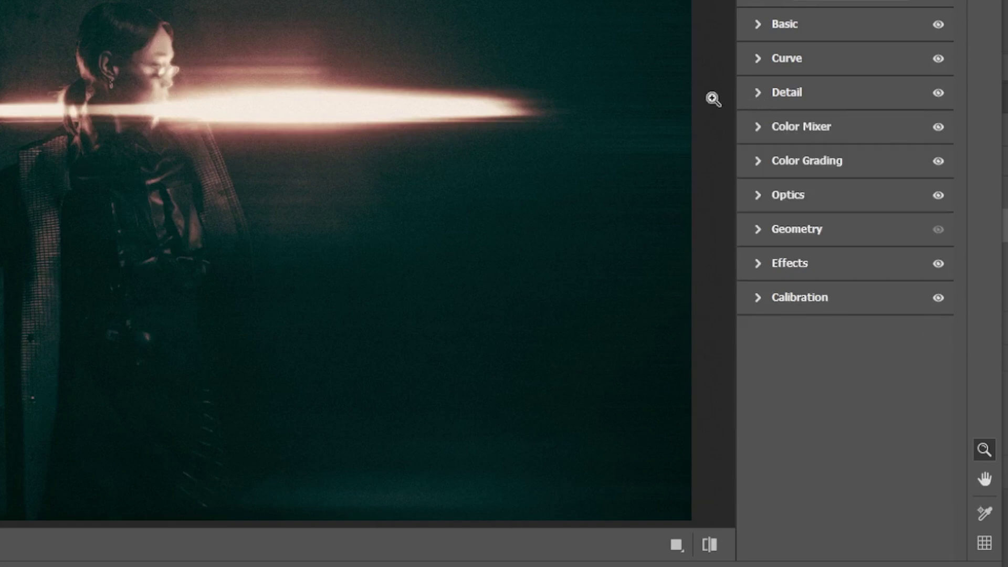
Step: Examine the Color Mixer's hue, saturation and luminance values and the Color Grading of shadows, midtones and highlights
{"action": "left_click", "coordinate": [758, 127]}
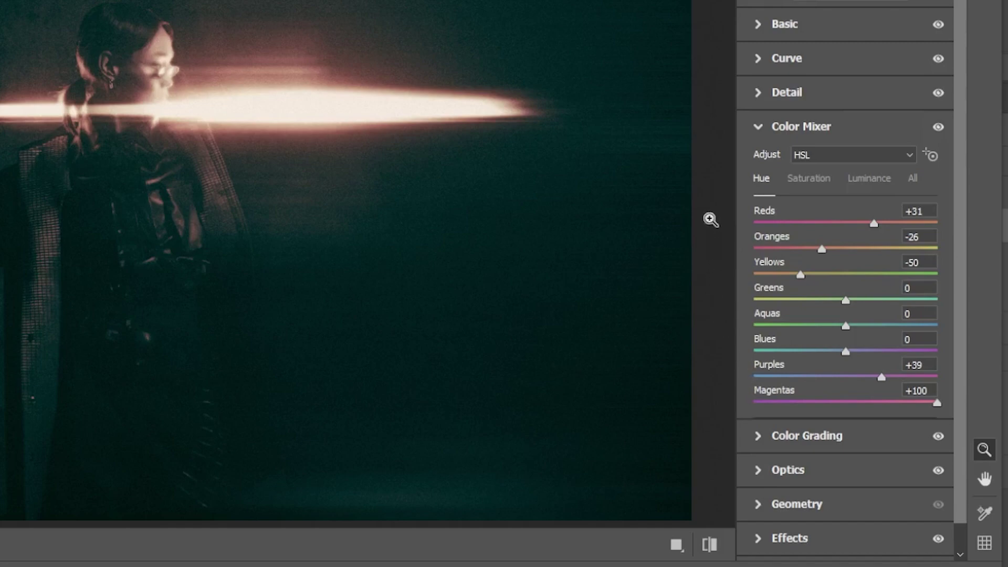
{"action": "left_click", "coordinate": [814, 185]}
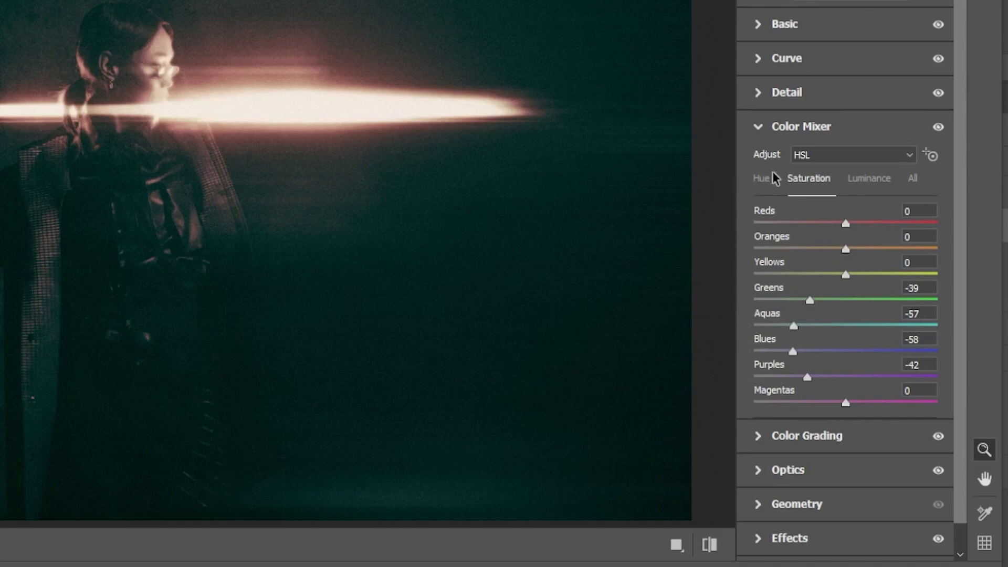
{"action": "left_click", "coordinate": [865, 182]}
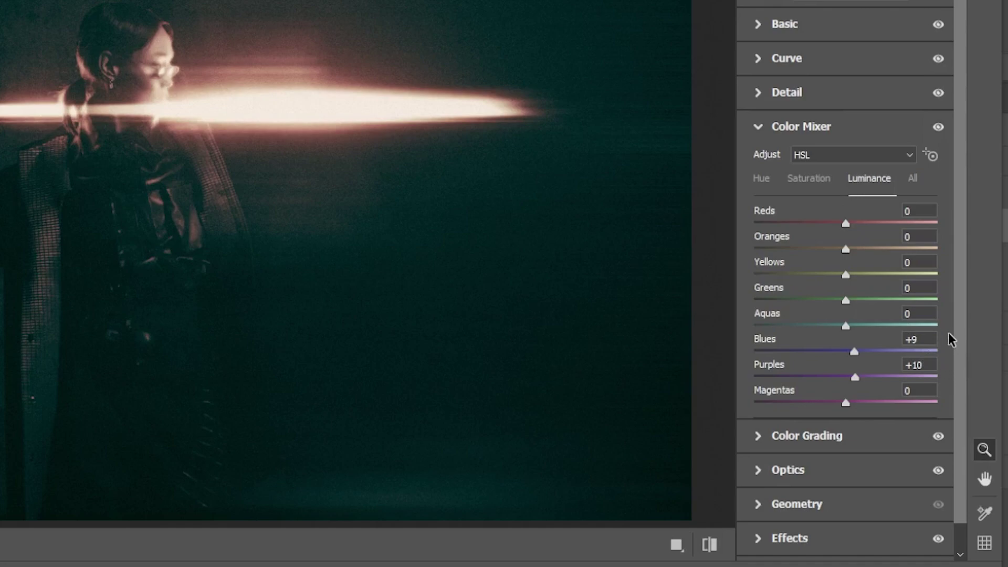
{"action": "left_click", "coordinate": [758, 129]}
{"action": "left_click", "coordinate": [758, 159]}
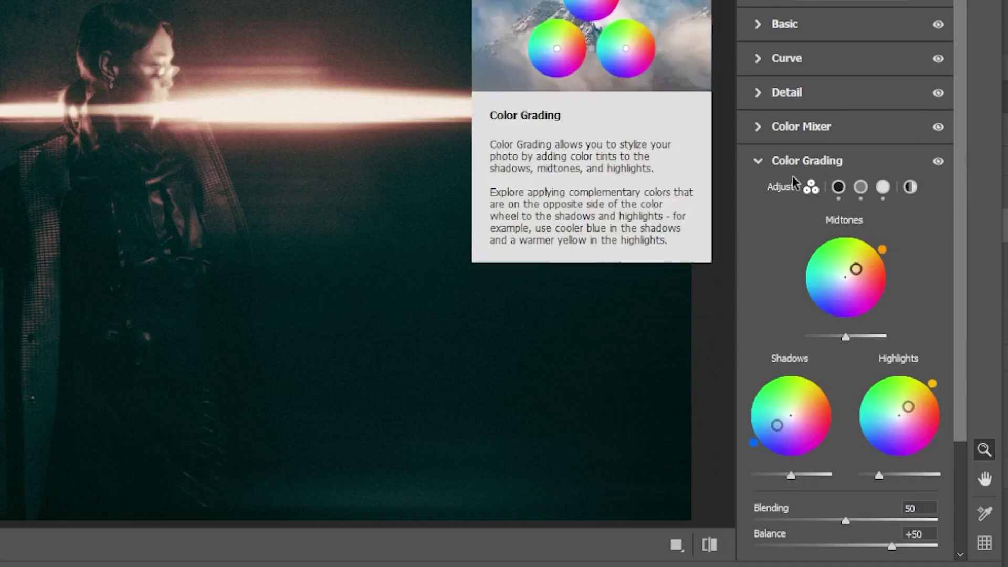
{"action": "left_click", "coordinate": [838, 187]}
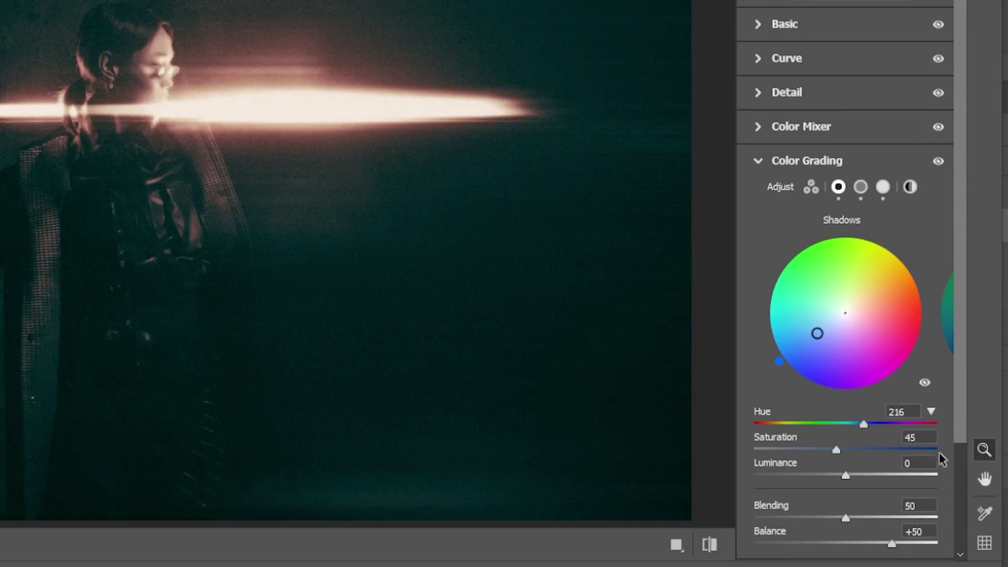
{"action": "left_click", "coordinate": [861, 188]}
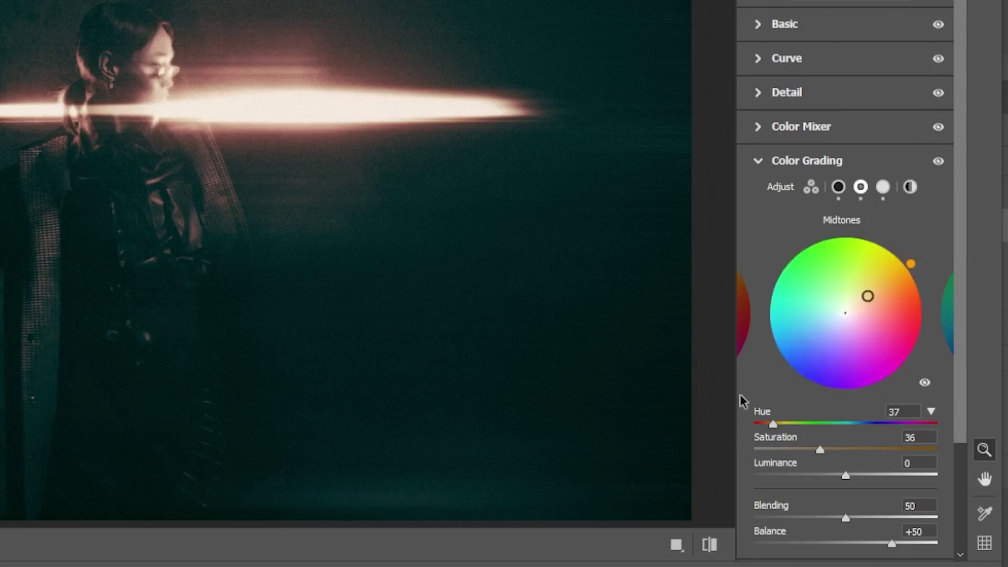
{"action": "left_click", "coordinate": [885, 188]}
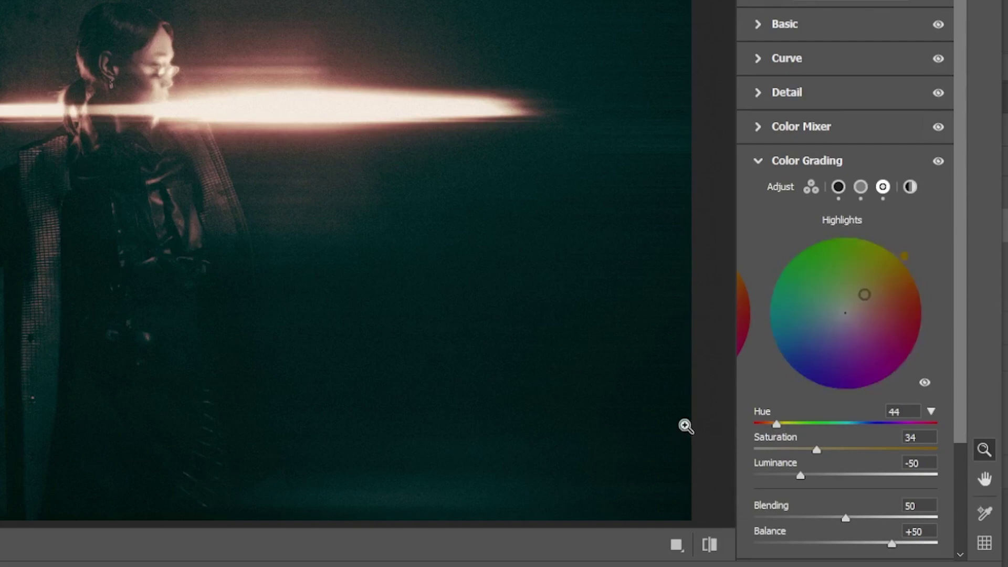
{"action": "left_click", "coordinate": [760, 162]}
Step: Review the preset's Optics, Effects and Calibration settings and apply the Camera Raw Filter to the smart object
{"action": "left_click", "coordinate": [757, 197]}
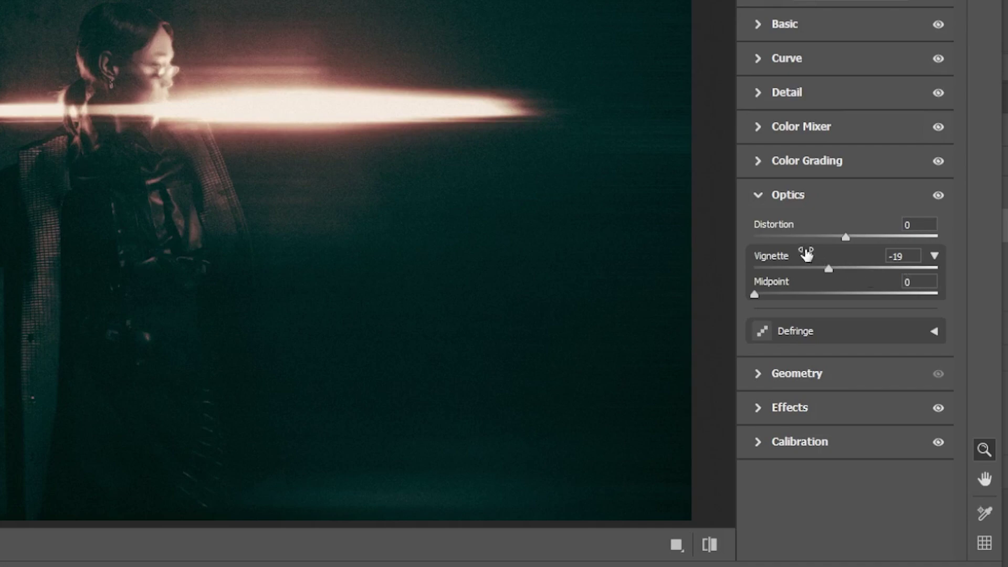
{"action": "left_click", "coordinate": [758, 197]}
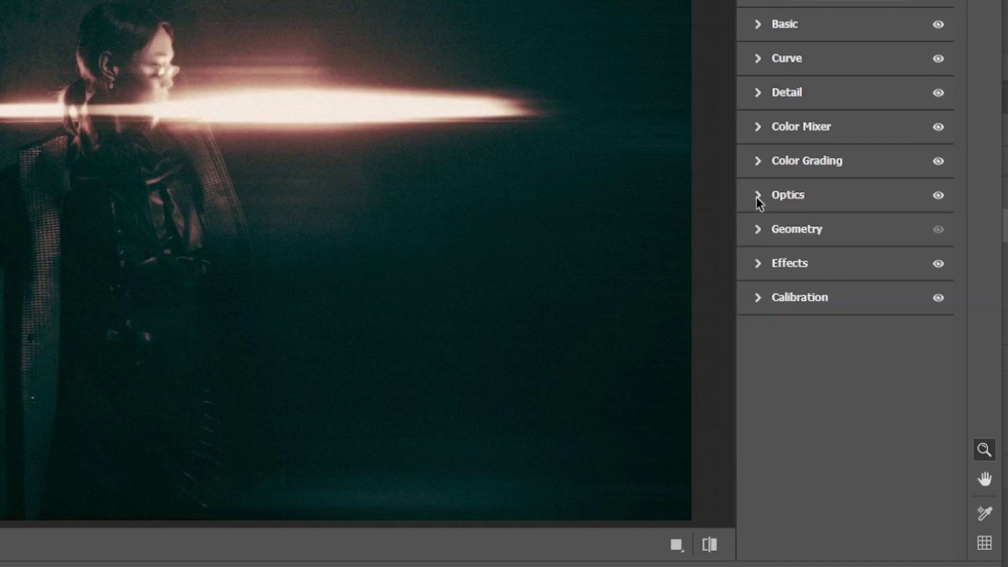
{"action": "left_click", "coordinate": [758, 263]}
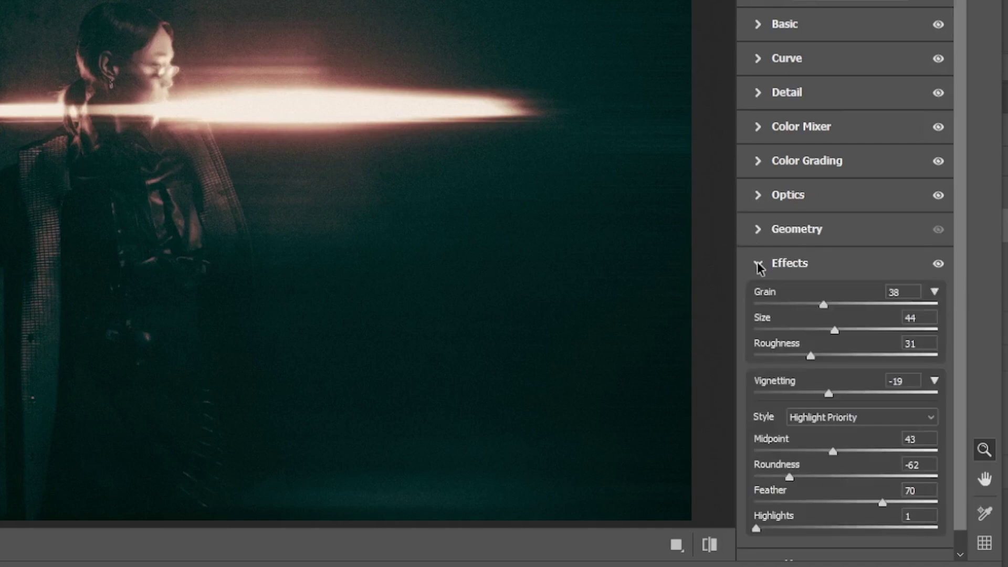
{"action": "scroll", "coordinate": [965, 314], "scroll_direction": "down", "scroll_amount": 2}
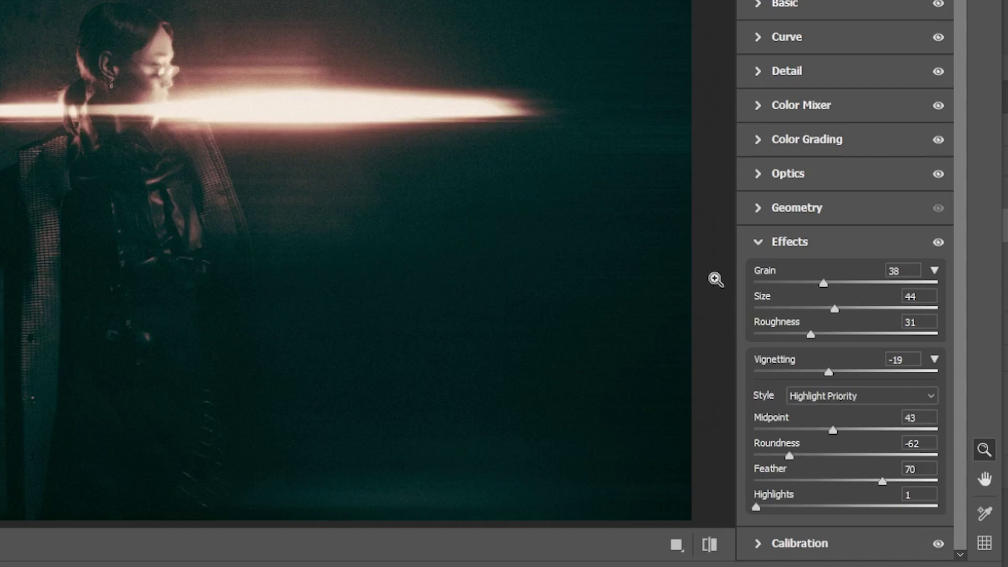
{"action": "left_click", "coordinate": [759, 244]}
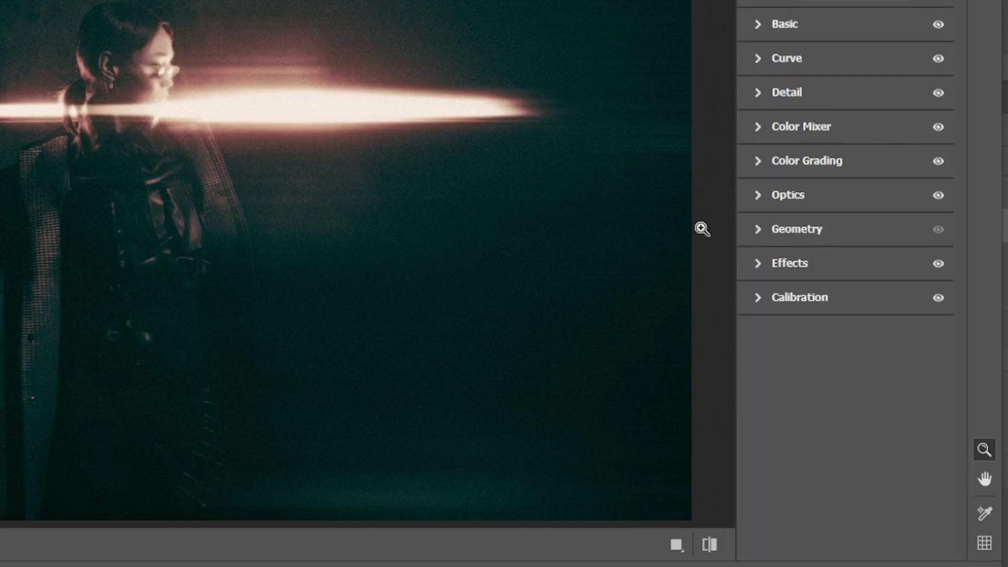
{"action": "left_click", "coordinate": [757, 302]}
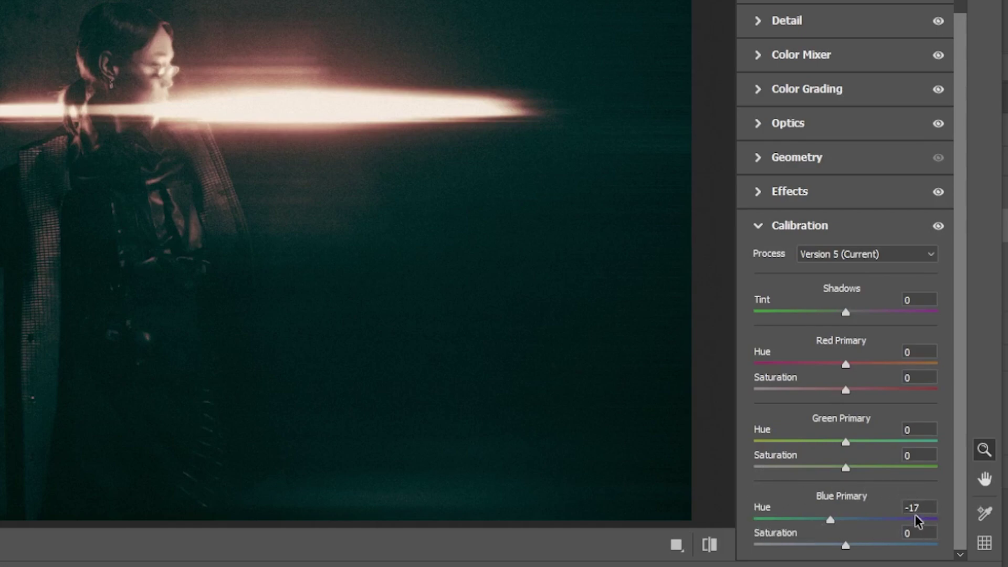
{"action": "left_click", "coordinate": [757, 227]}
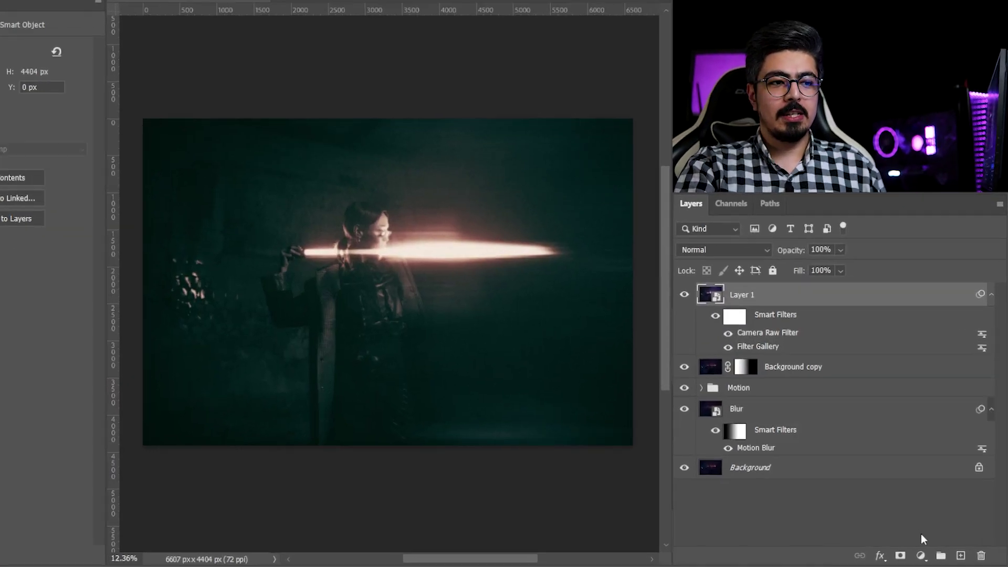
Step: Add a Color Lookup adjustment layer above the merged smart object using the Crisp_Warm.look 3D LUT
{"action": "left_click", "coordinate": [929, 557]}
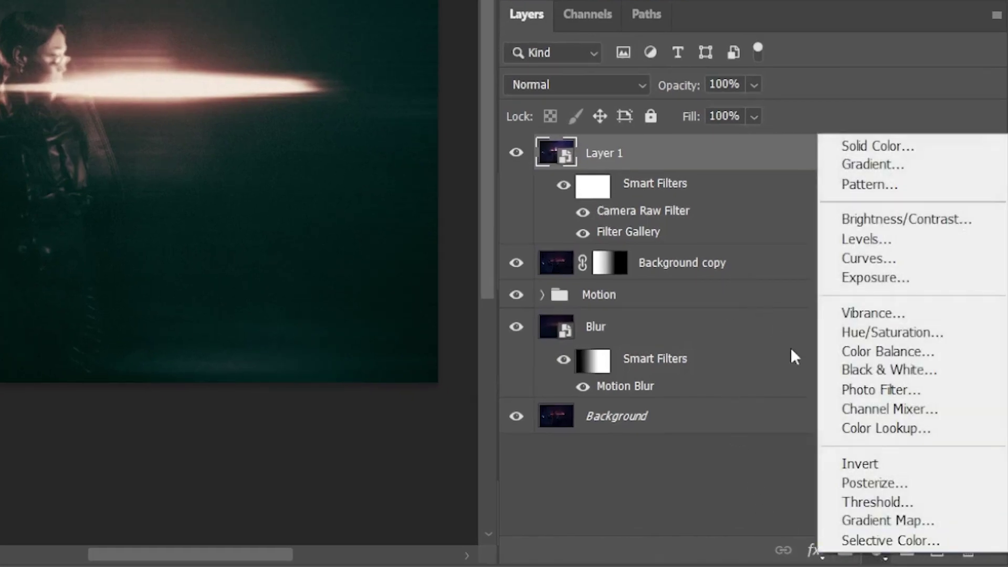
{"action": "left_click", "coordinate": [896, 429]}
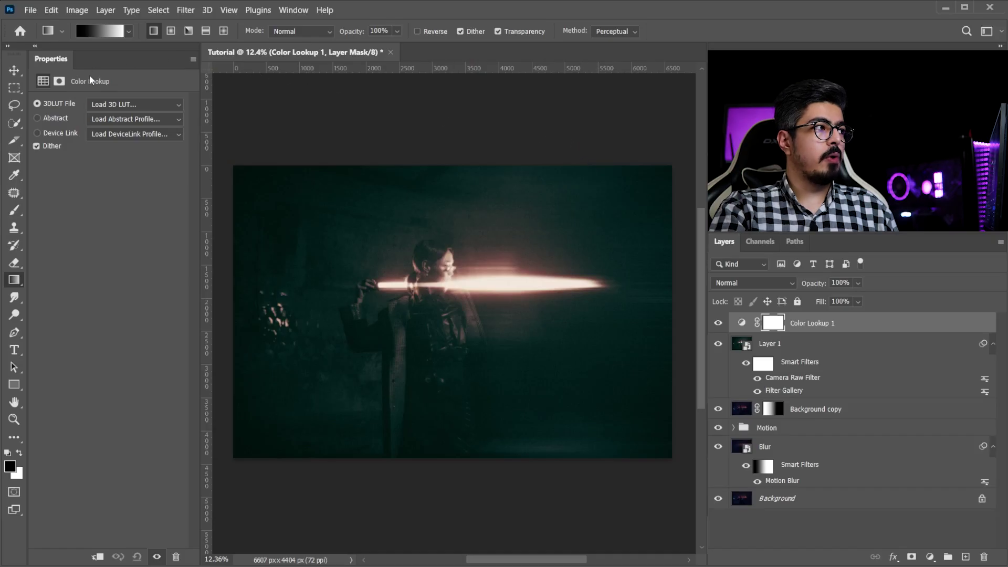
{"action": "left_click", "coordinate": [134, 104]}
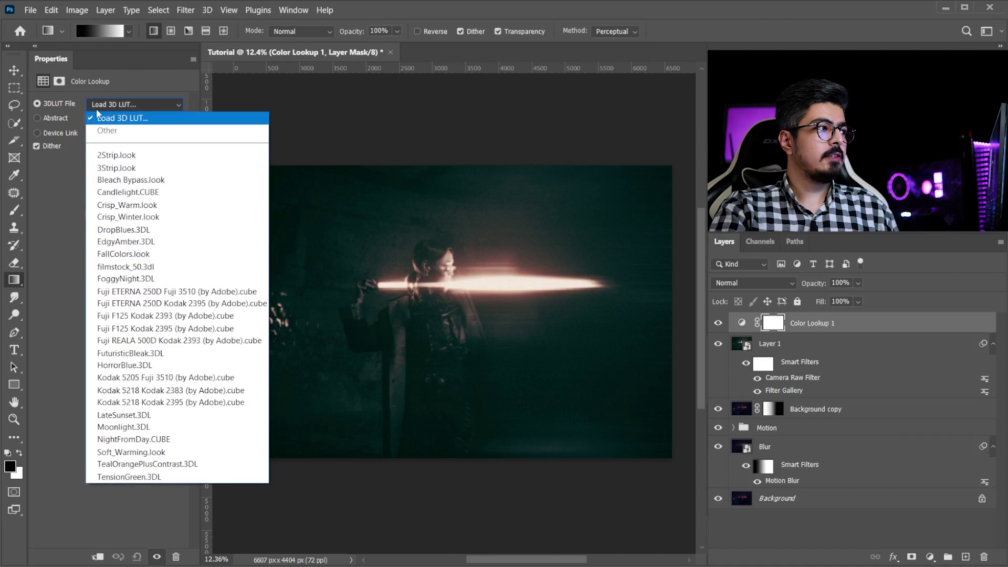
{"action": "left_click", "coordinate": [171, 207]}
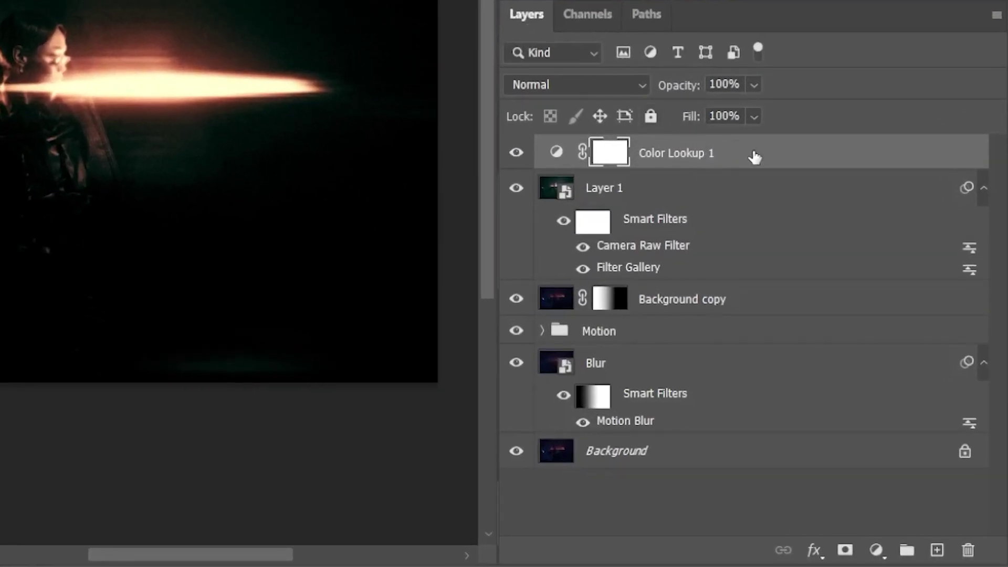
Step: Reduce the Color Lookup adjustment layer's opacity to 16%
{"action": "left_click", "coordinate": [853, 316]}
{"action": "mouse_move", "coordinate": [686, 92]}
{"action": "left_mouse_down"}
{"action": "mouse_move", "coordinate": [609, 89]}
{"action": "mouse_move", "coordinate": [665, 89]}
{"action": "left_mouse_up"}
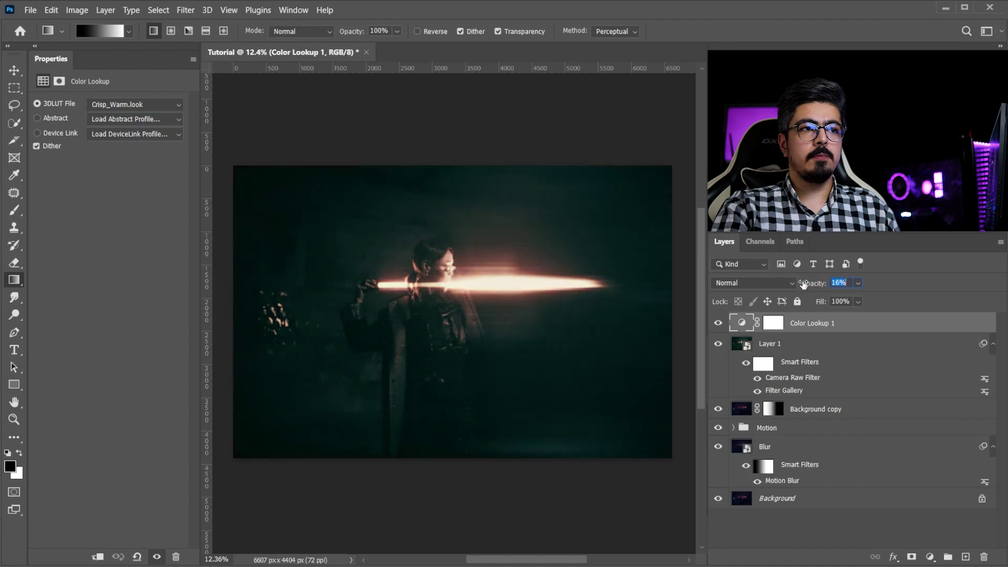
{"action": "left_click_drag", "start_coordinate": [807, 286], "coordinate": [804, 286]}
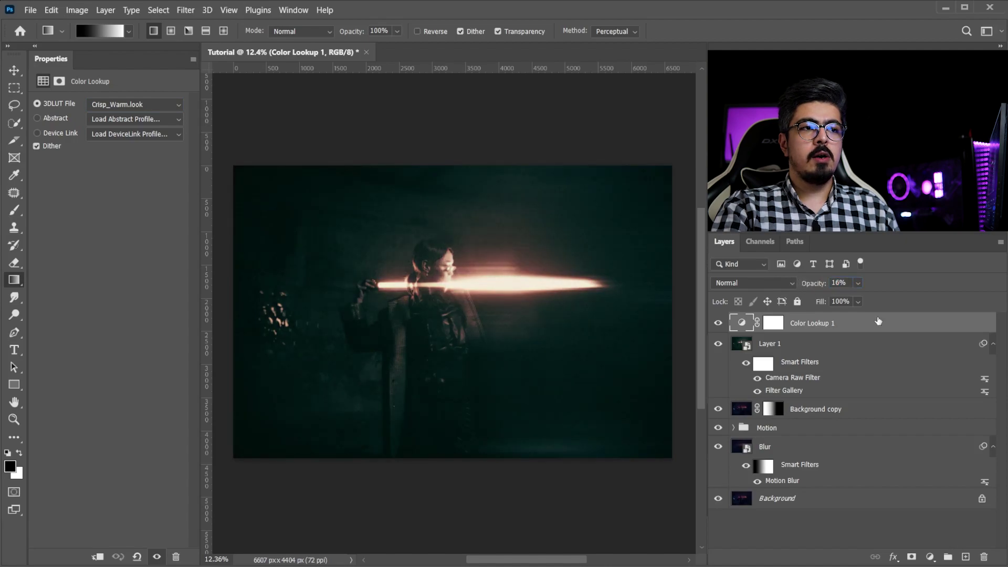